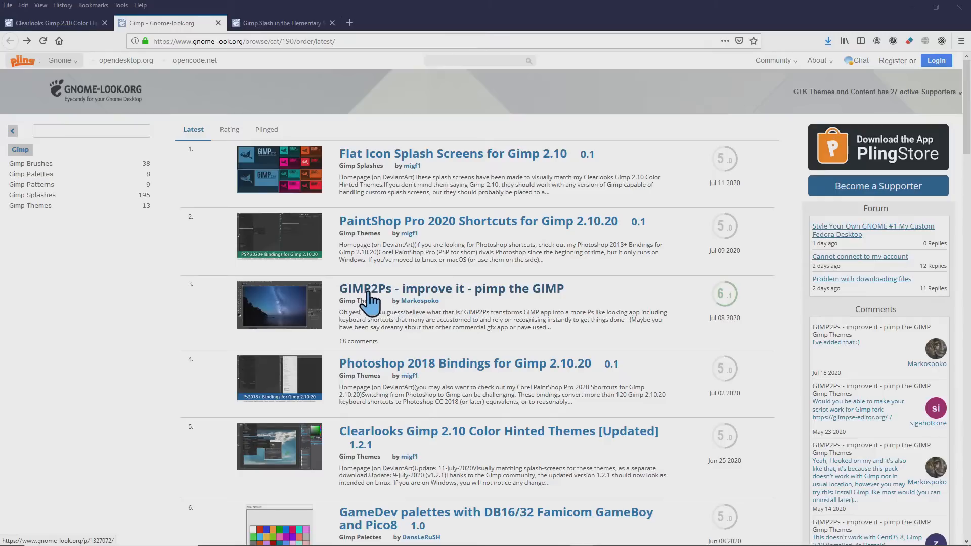
Open the "GIMP2Ps - improve it - pimp the GIMP" page in a new tab and read its description.
middle_click(403, 293)
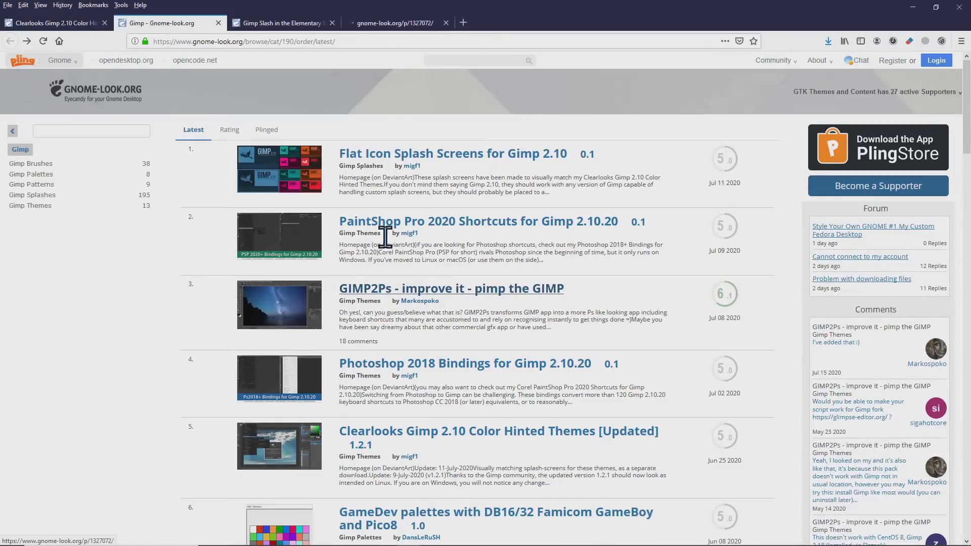
left_click(410, 29)
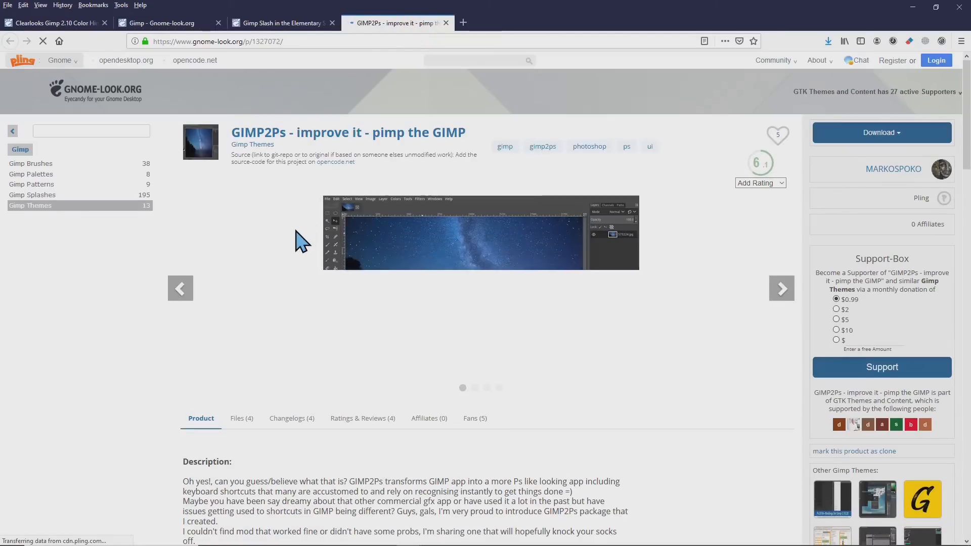
scroll(320, 266, "down", 1)
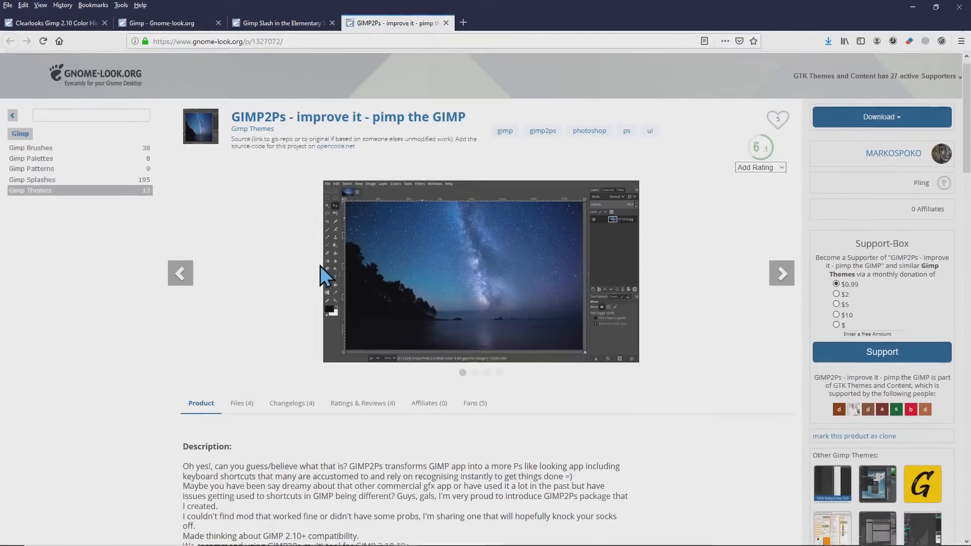
scroll(324, 276, "down", 2)
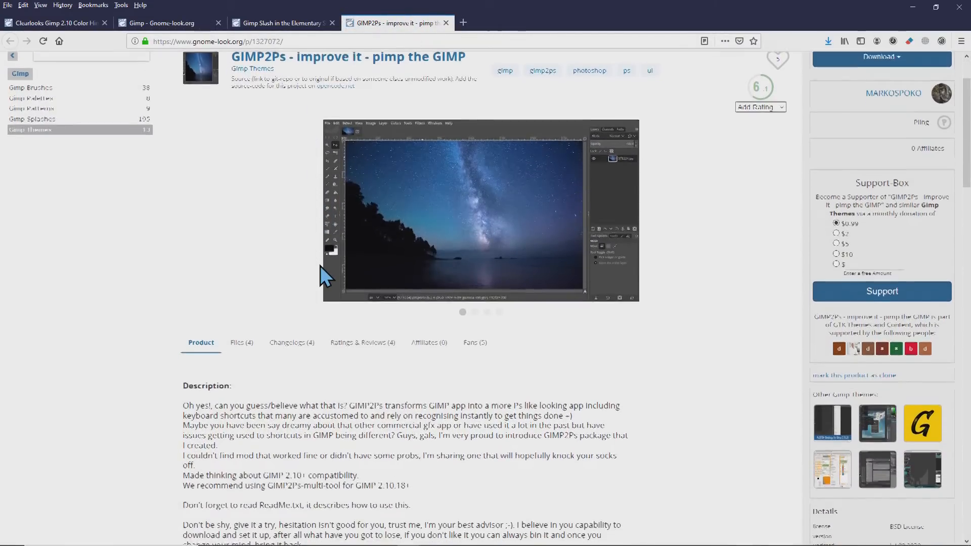
scroll(321, 266, "down", 1)
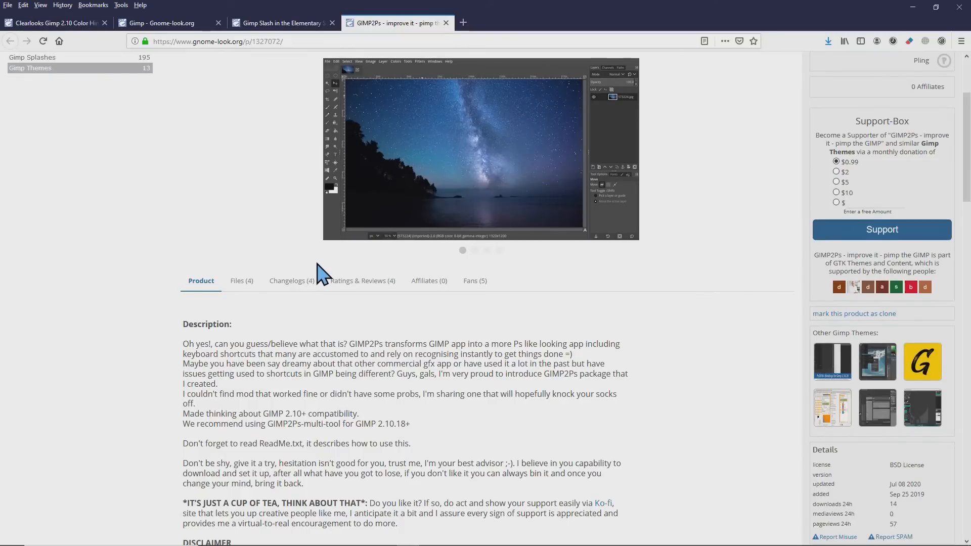
scroll(318, 264, "down", 3)
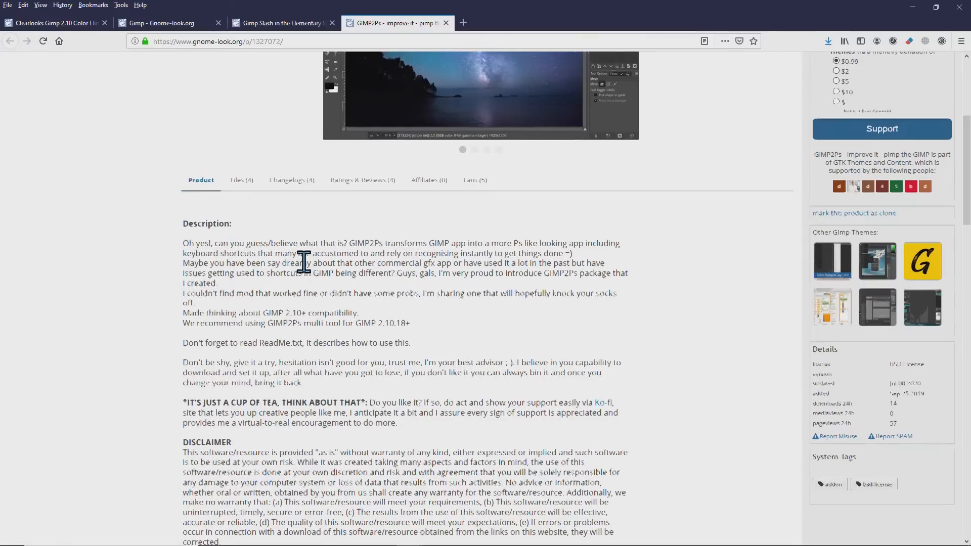
scroll(319, 263, "up", 2)
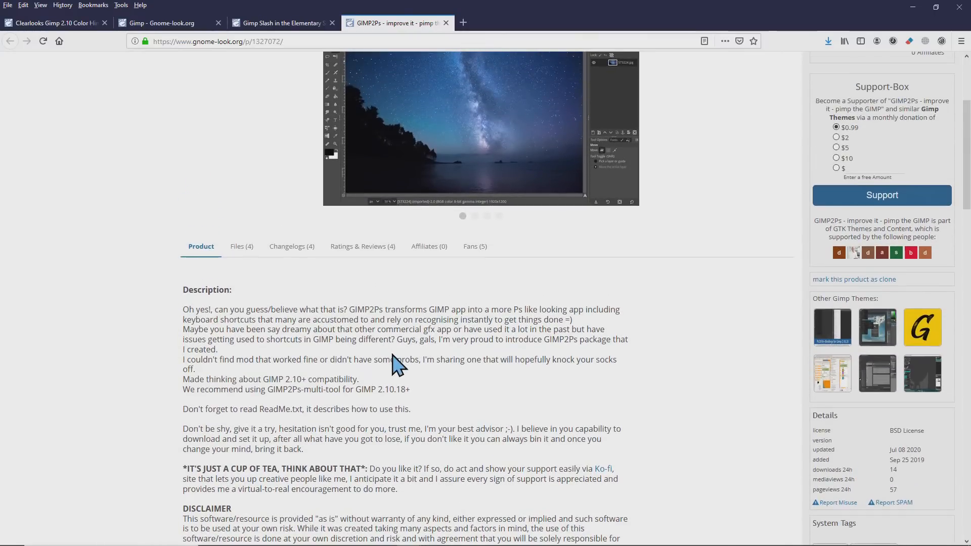
scroll(399, 373, "up", 1)
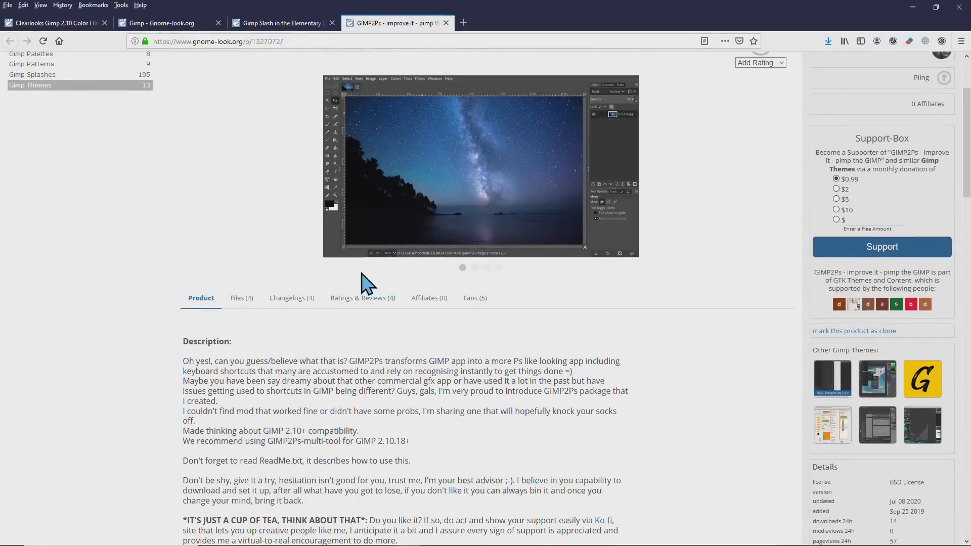
Enlarge the first GIMP2Ps preview image to examine the Photoshop-like interface.
mouse_move(329, 199)
scroll(345, 125, "up", 3)
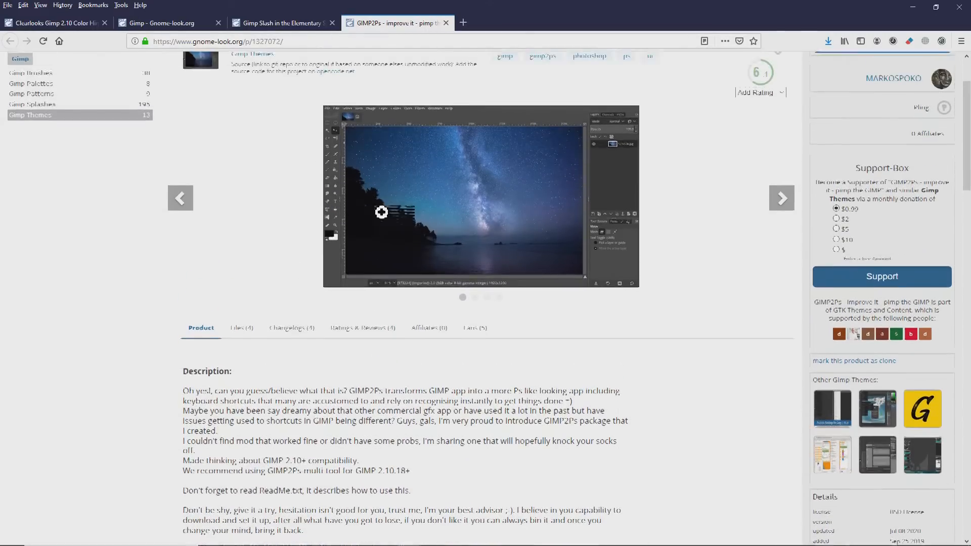
left_click(343, 244)
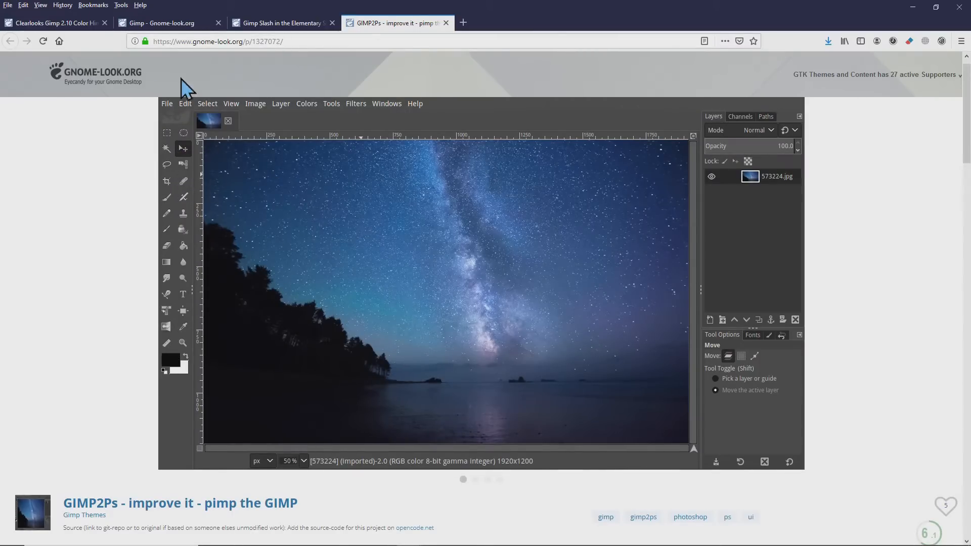
Return to the Gimp category listing and open the "Clearlooks Gimp 2.10 Color Hinted Themes [Updated]" page.
left_click(280, 22)
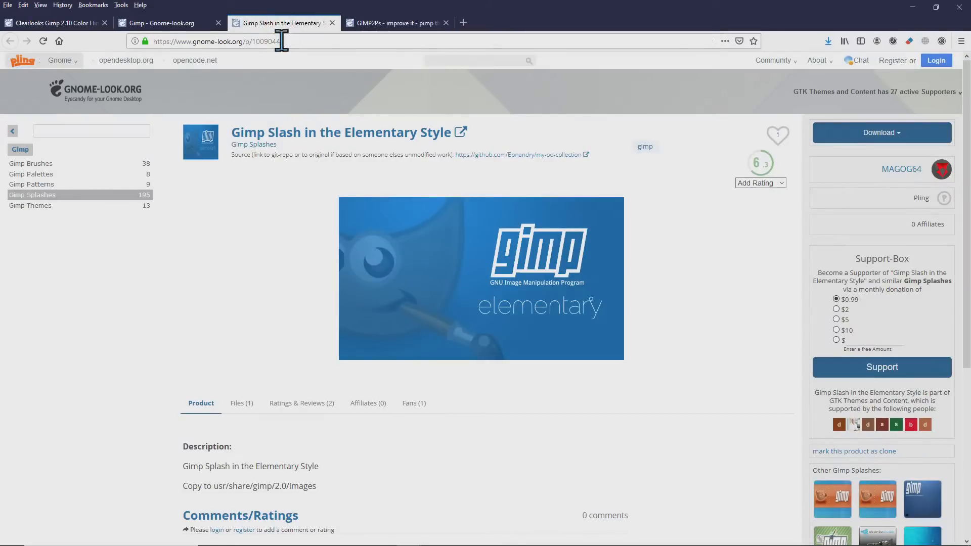
left_click(184, 23)
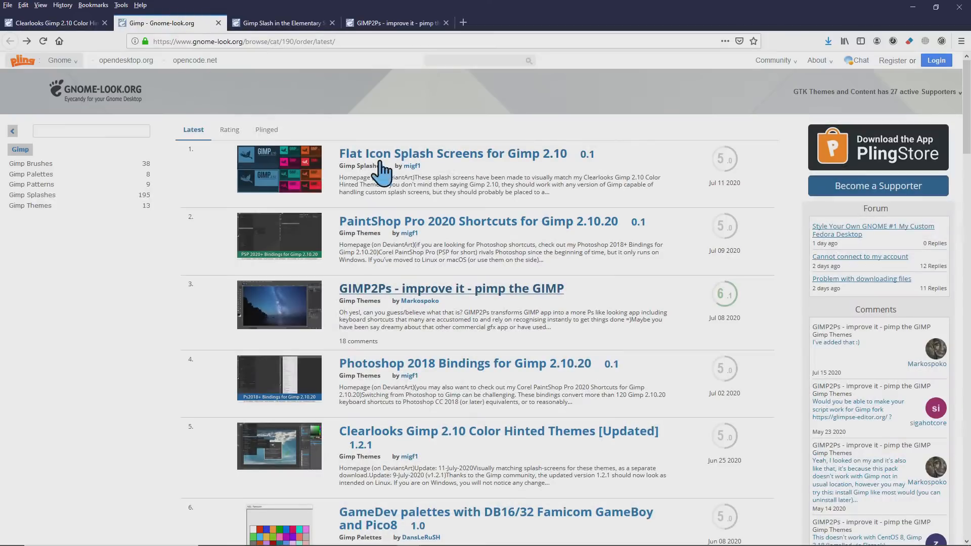
scroll(392, 253, "down", 1)
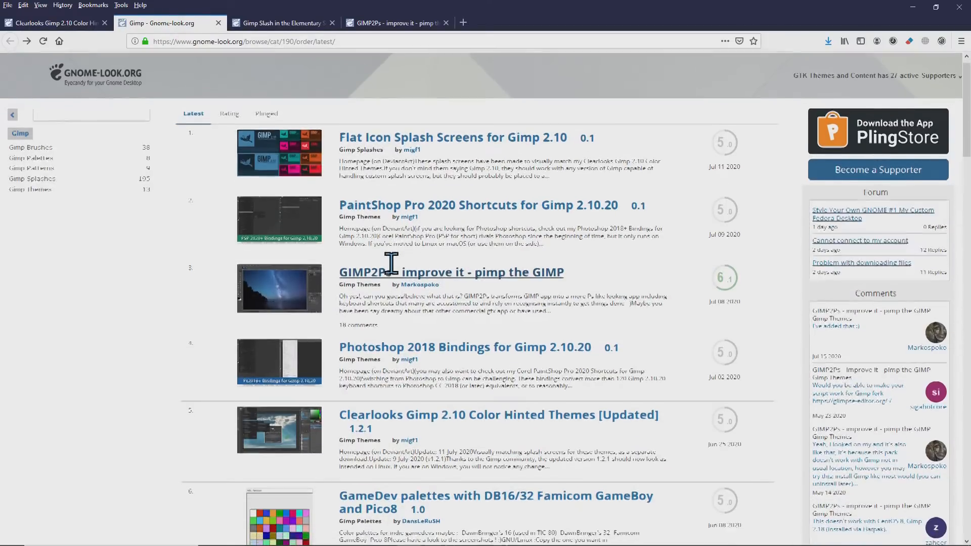
scroll(423, 349, "down", 1)
scroll(415, 353, "down", 2)
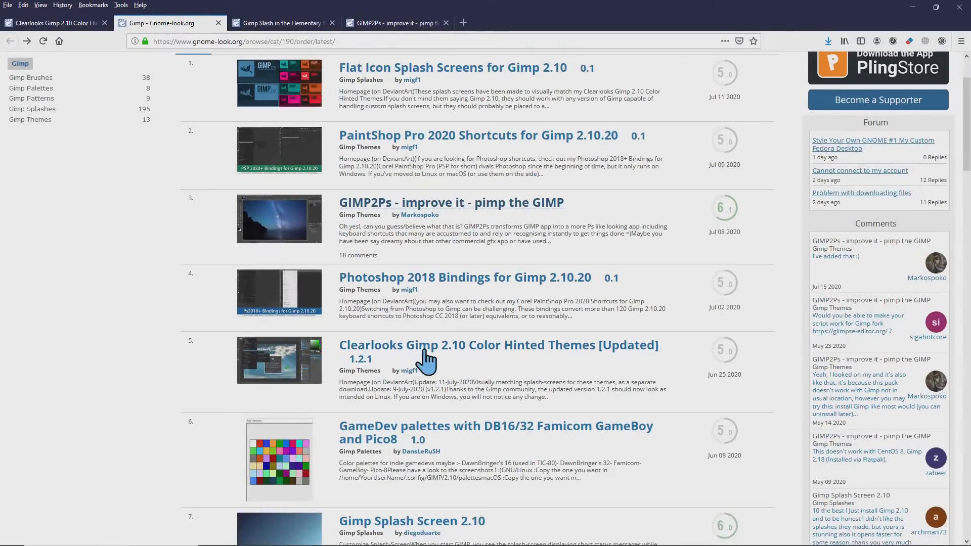
scroll(436, 353, "down", 1)
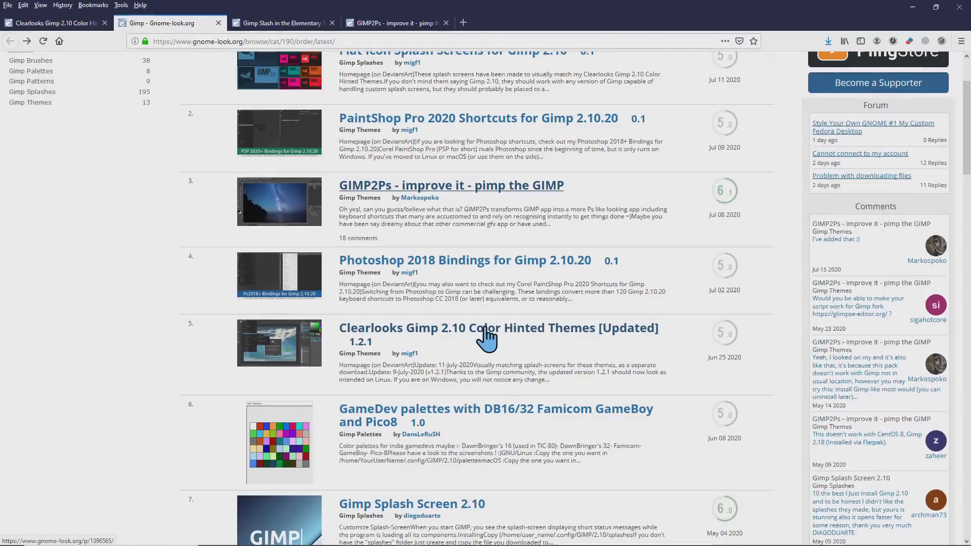
left_click(464, 341)
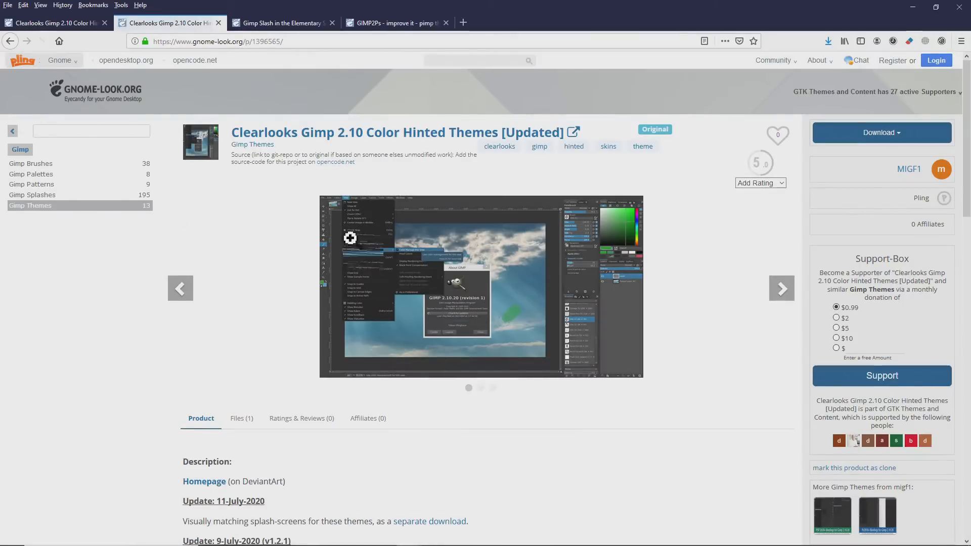
Enlarge the Clearlooks theme's preview image and examine its menus, tool options and dockable dialogs.
scroll(388, 250, "down", 1)
left_click(376, 242)
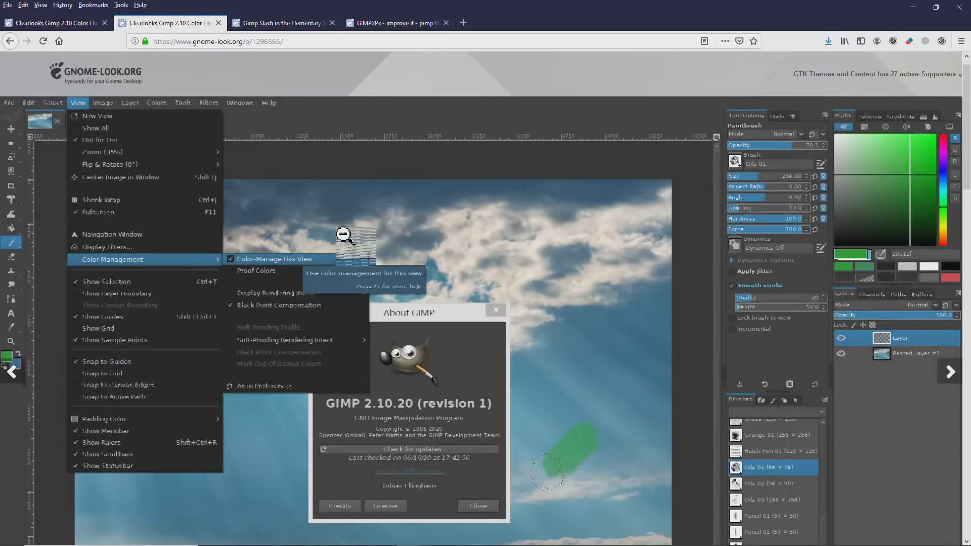
scroll(405, 238, "down", 2)
scroll(420, 236, "down", 2)
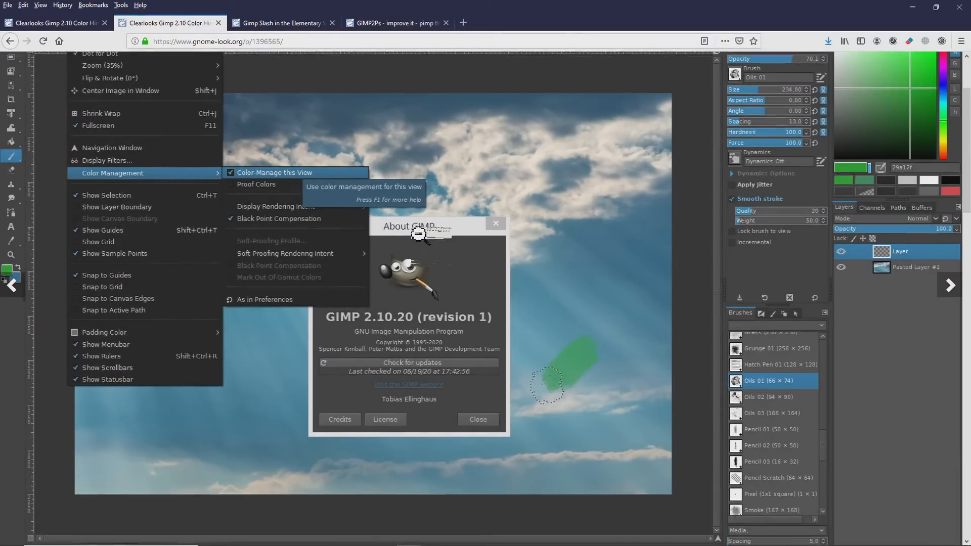
scroll(384, 228, "up", 3)
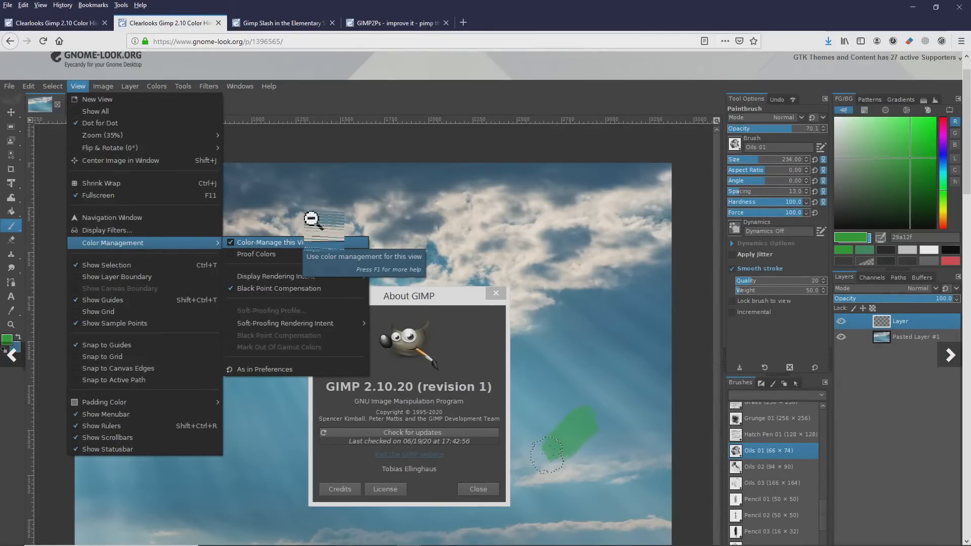
scroll(310, 218, "up", 2)
scroll(313, 220, "up", 1)
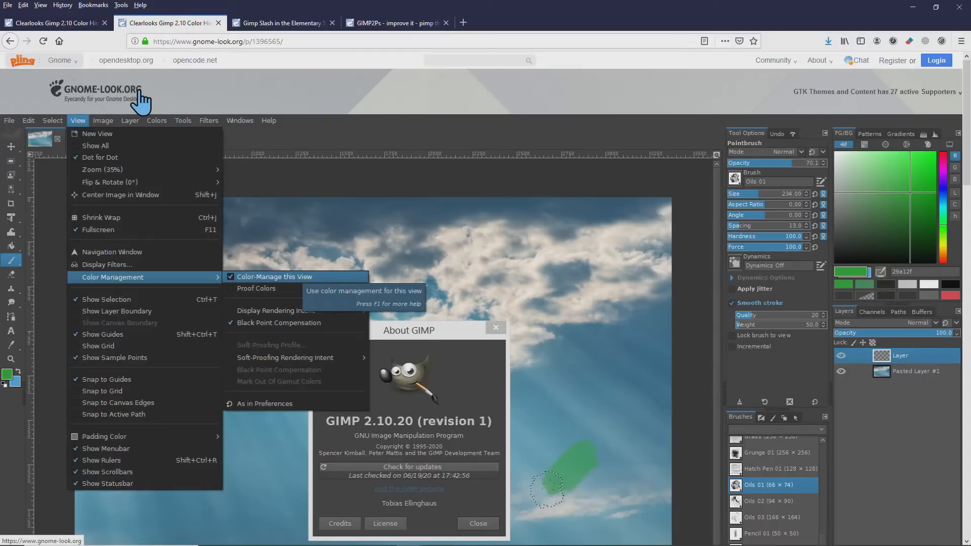
scroll(147, 116, "down", 3)
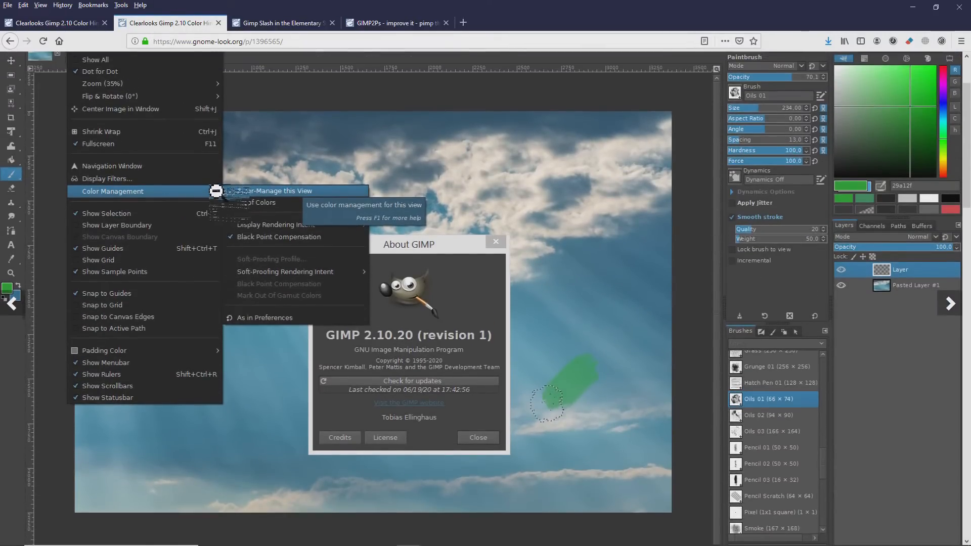
scroll(222, 201, "up", 1)
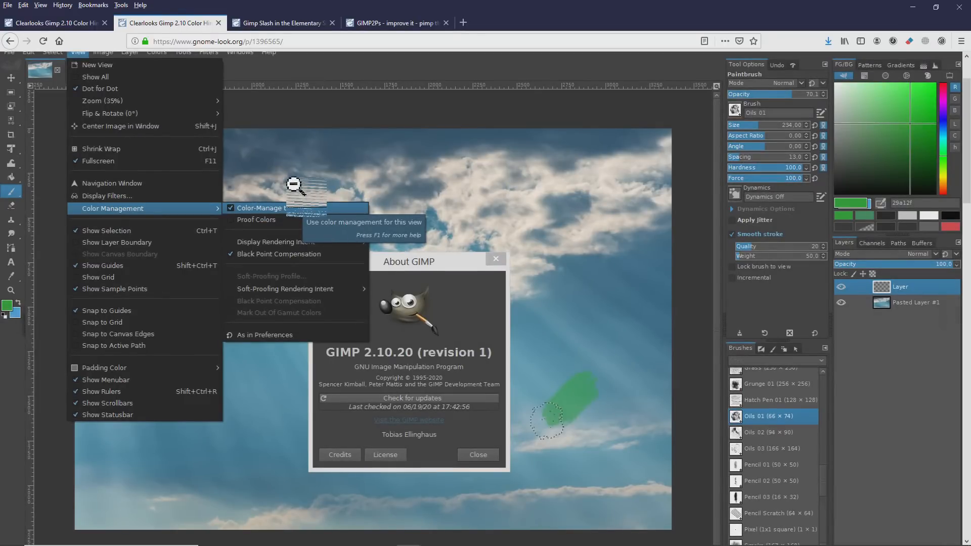
scroll(294, 186, "down", 2)
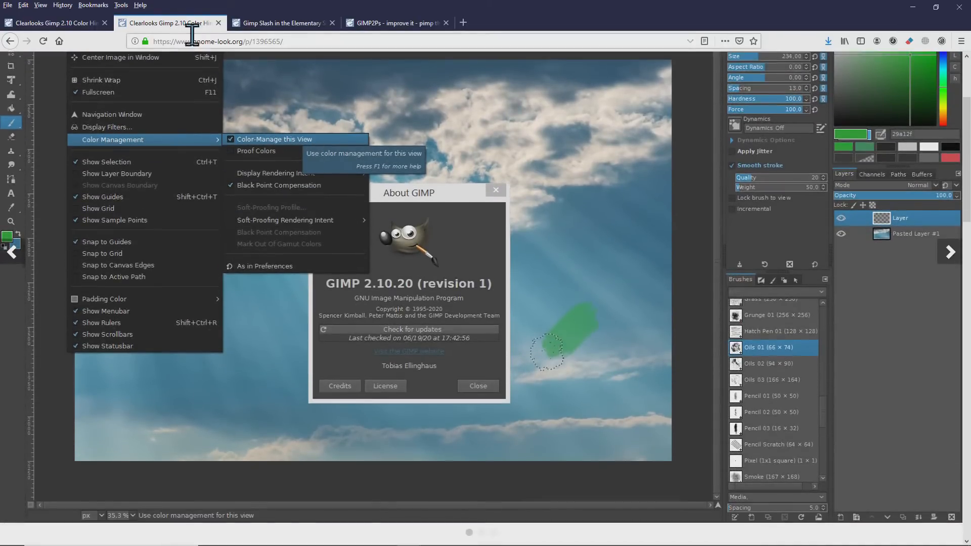
Switch to the other open Clearlooks page and open its separate download of matching splash screens in a new tab.
left_click(60, 27)
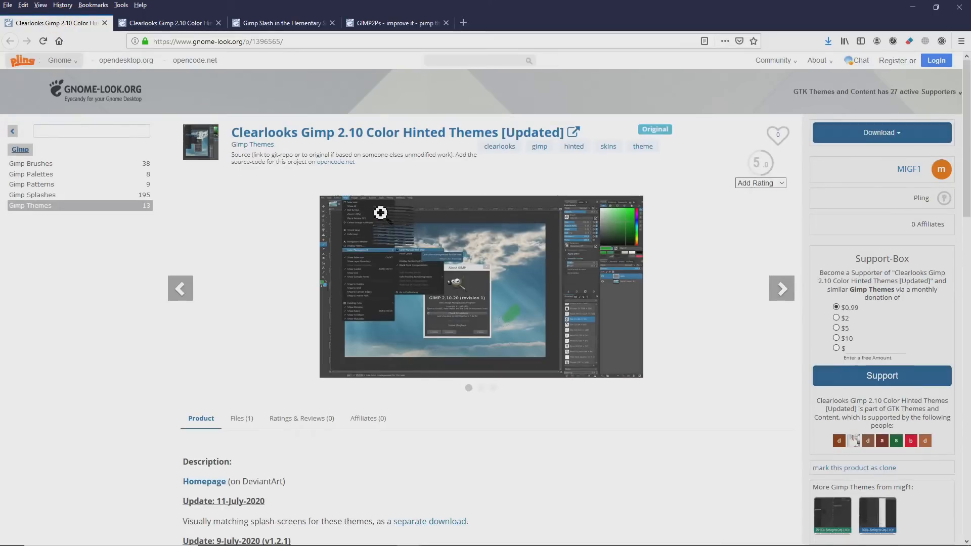
scroll(378, 216, "down", 3)
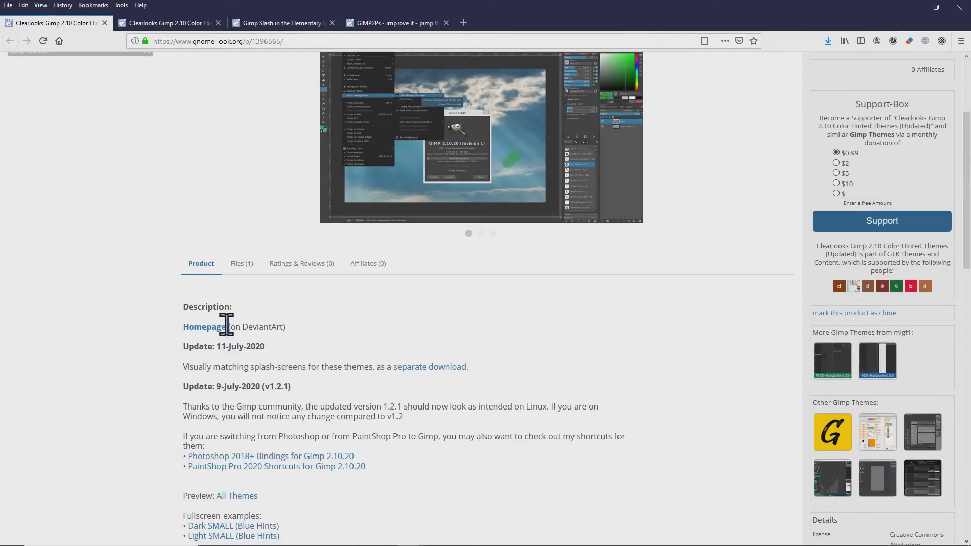
middle_click(418, 369)
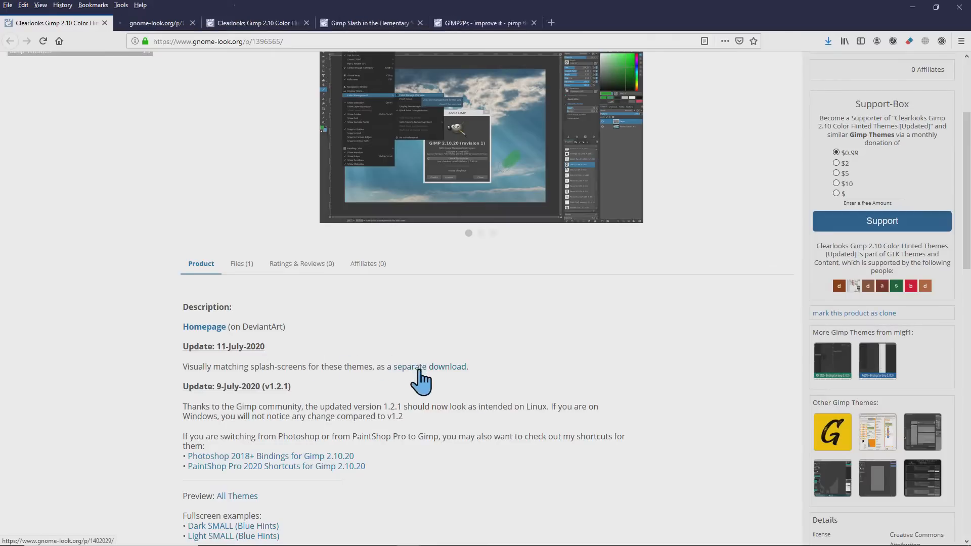
Examine the enlarged preview on this Clearlooks page, then shrink it back to the normal page view.
scroll(304, 354, "down", 3)
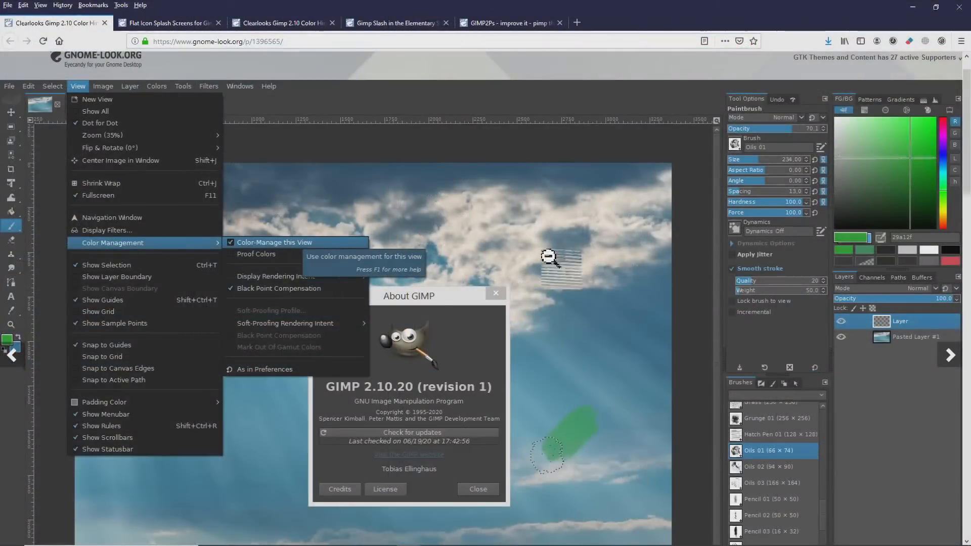
scroll(745, 189, "down", 2)
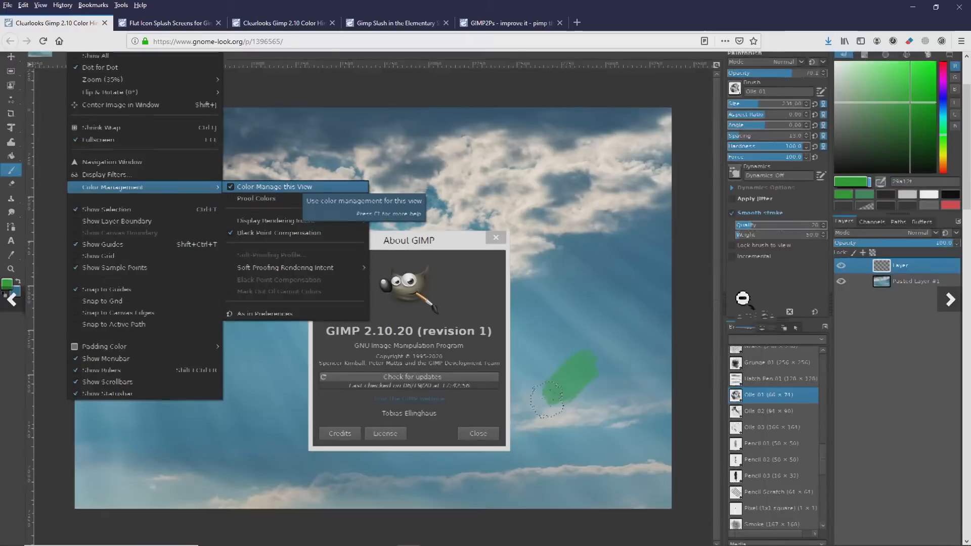
scroll(745, 315, "up", 2)
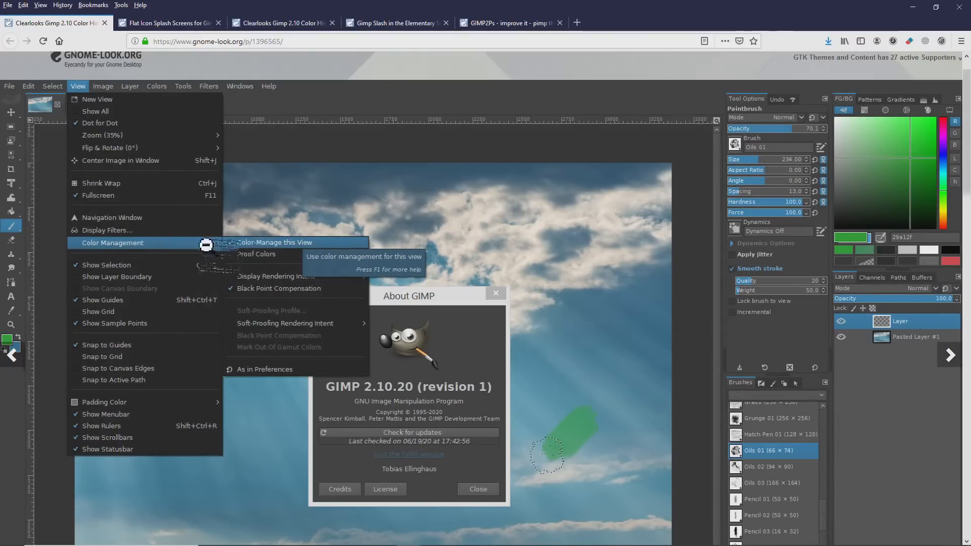
scroll(304, 275, "down", 2)
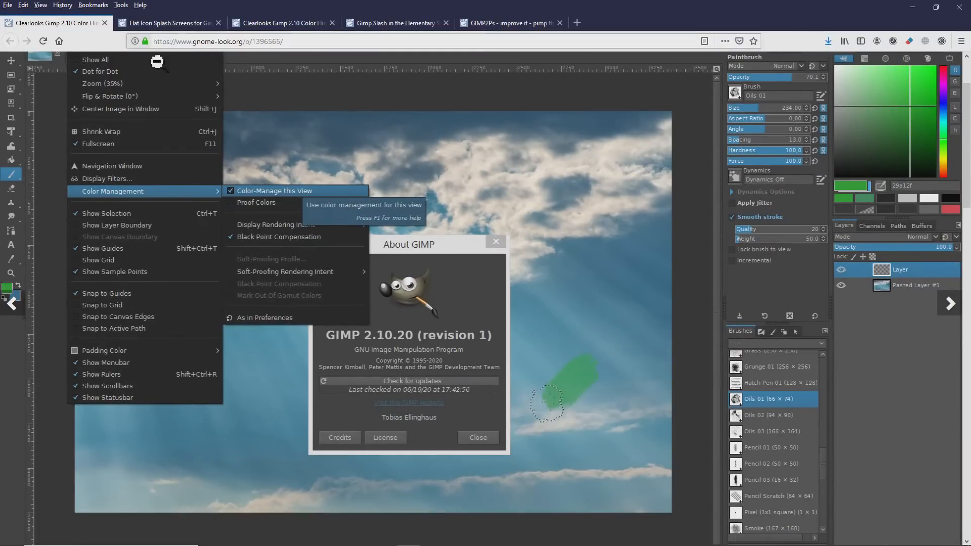
left_click(421, 103)
scroll(757, 137, "up", 2)
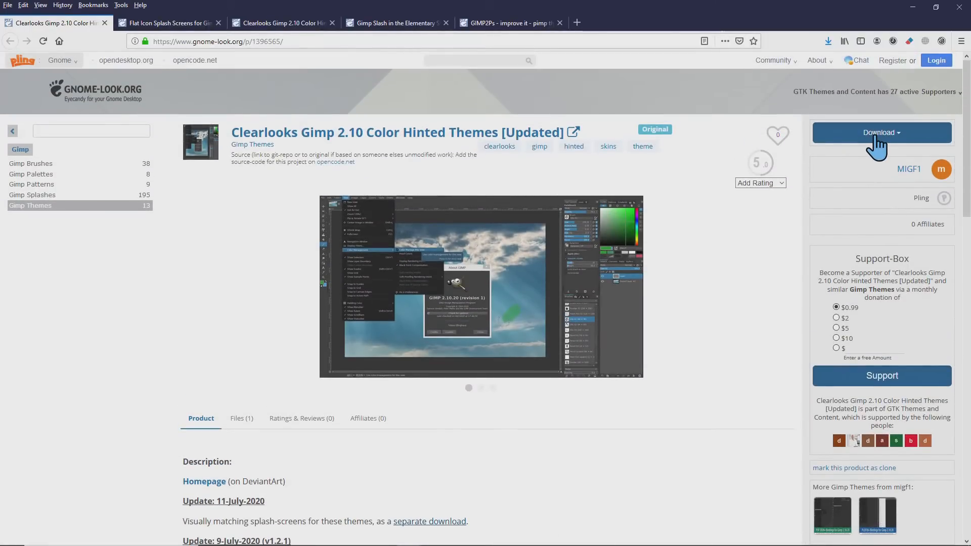
Download the Clearlooks hinted themes zip, open it with 7-Zip File Manager and reposition the archive window.
left_click(874, 137)
left_click(855, 153)
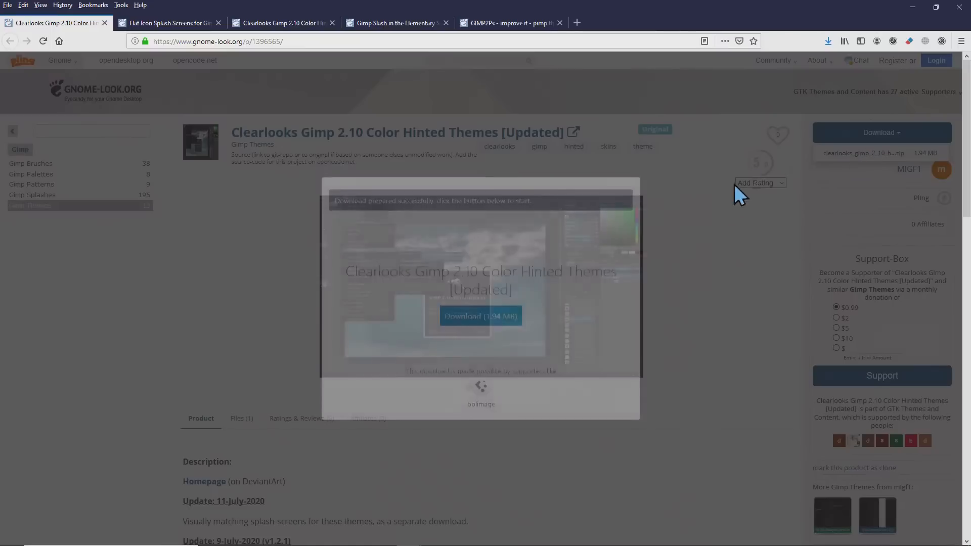
left_click(484, 321)
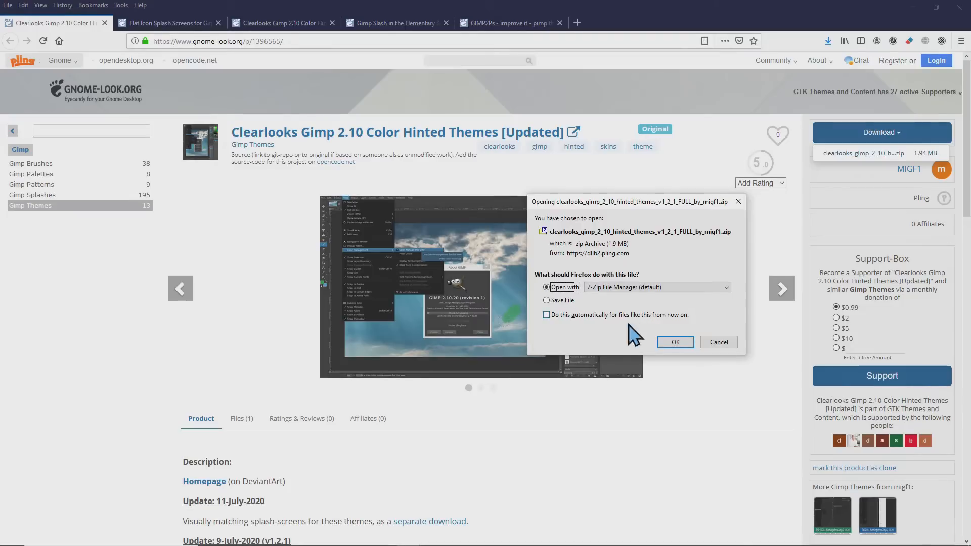
left_click(676, 341)
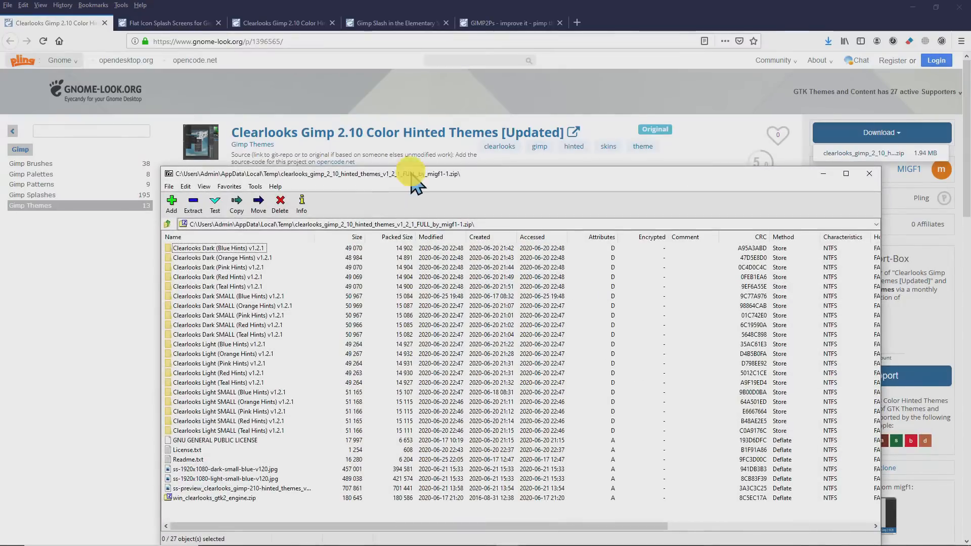
left_click_drag(413, 175, 492, 127)
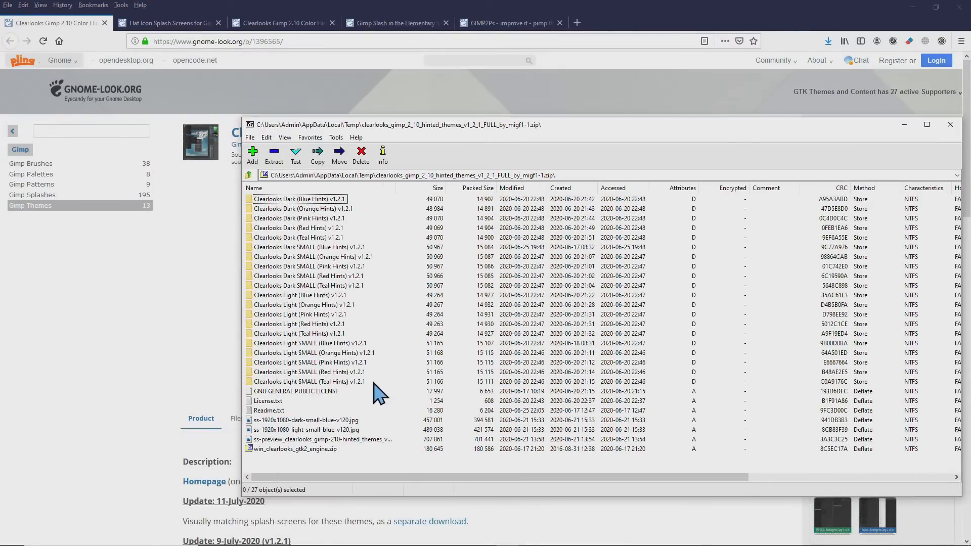
Select the twenty Clearlooks theme folders in the archive and place its window beside GIMP's 2.10 themes folder.
left_click_drag(379, 384, 279, 196)
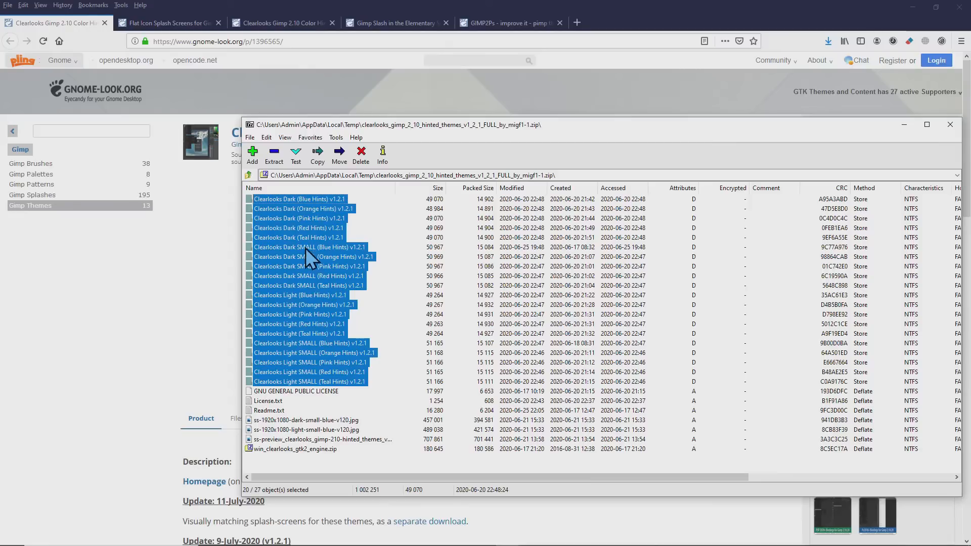
left_click_drag(401, 124, 970, 148)
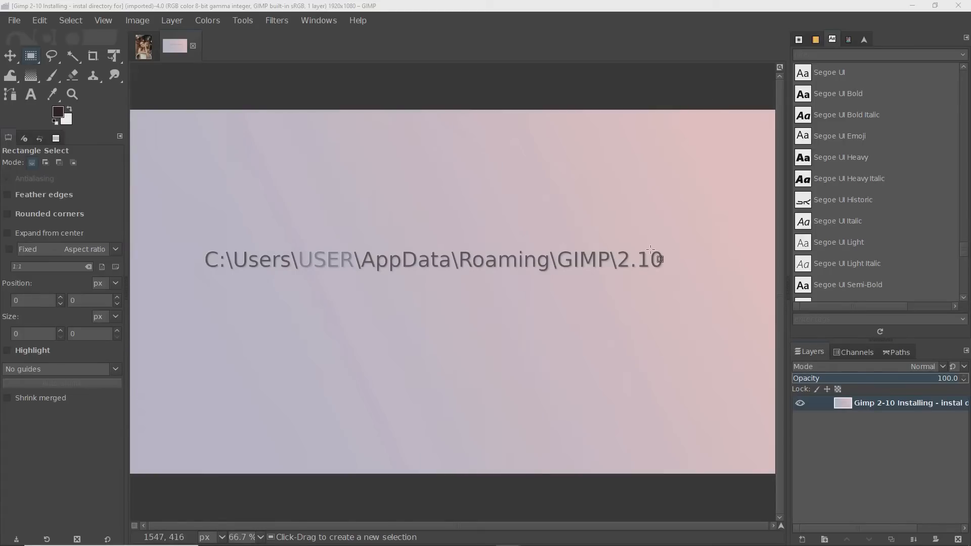
left_click(912, 6)
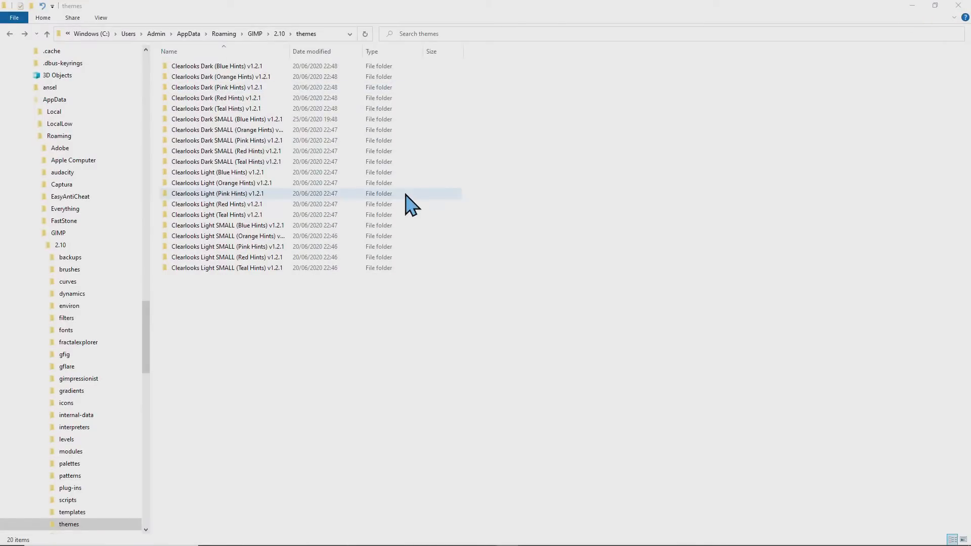
left_click_drag(969, 175, 640, 1)
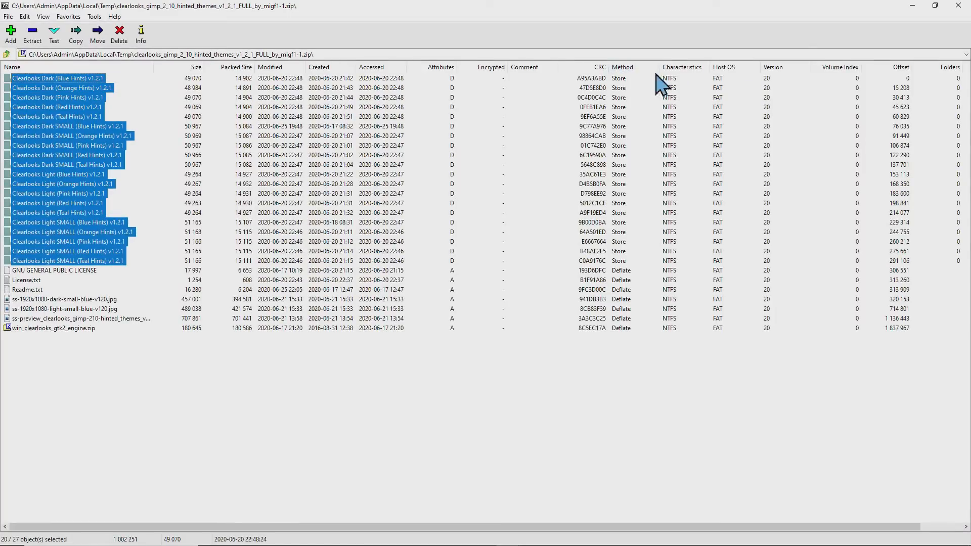
left_click_drag(414, 7, 794, 74)
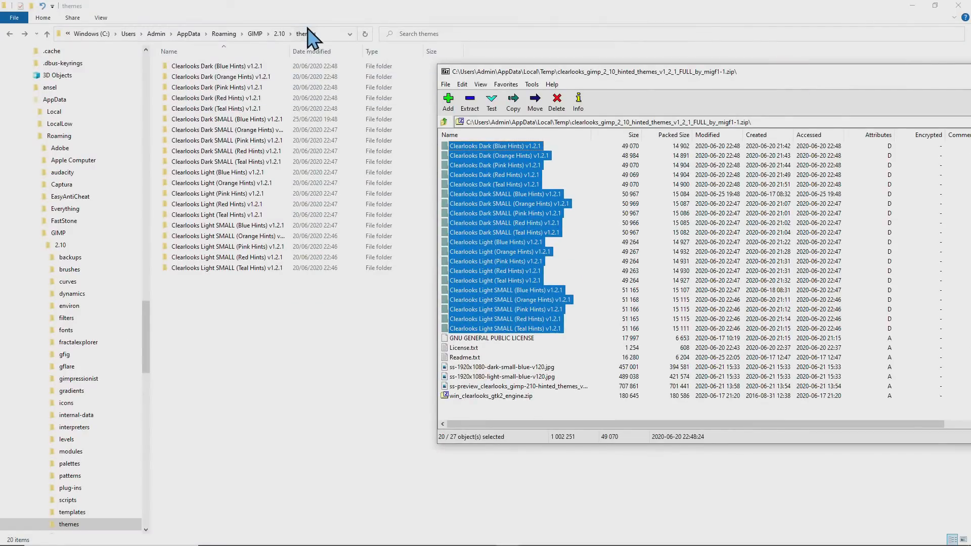
Reopen the themes subfolder from GIMP's 2.10 folder, compare it with the archive, and widen its Name column.
left_click(281, 34)
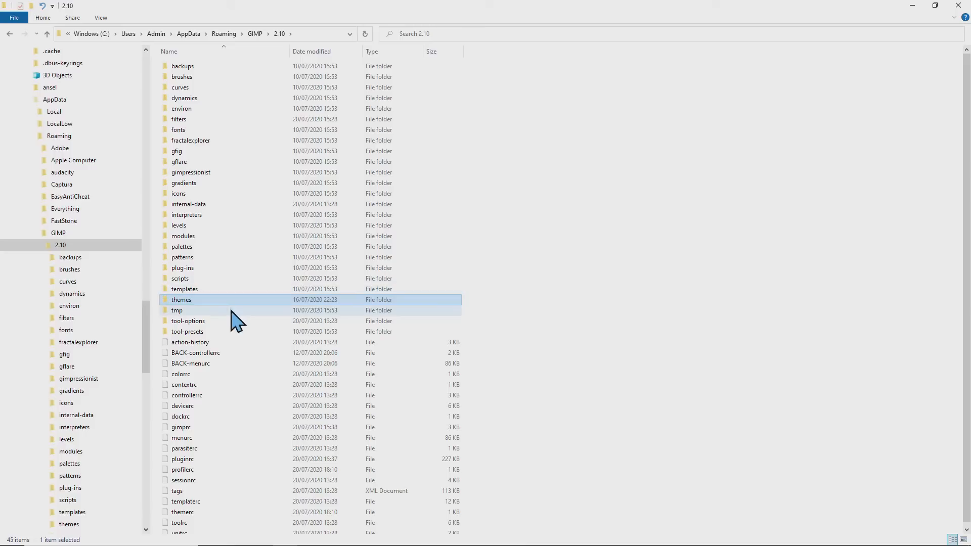
double_click(215, 301)
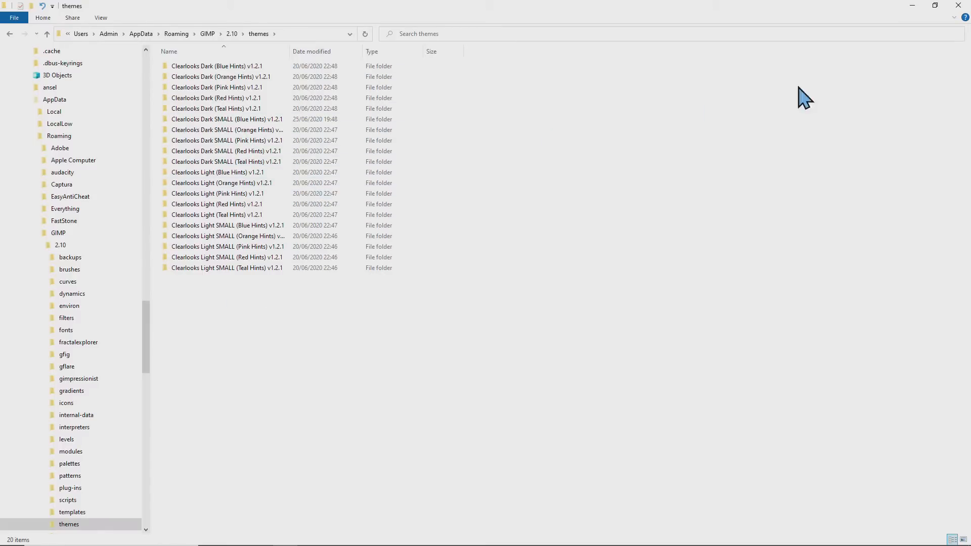
key("alt+Tab")
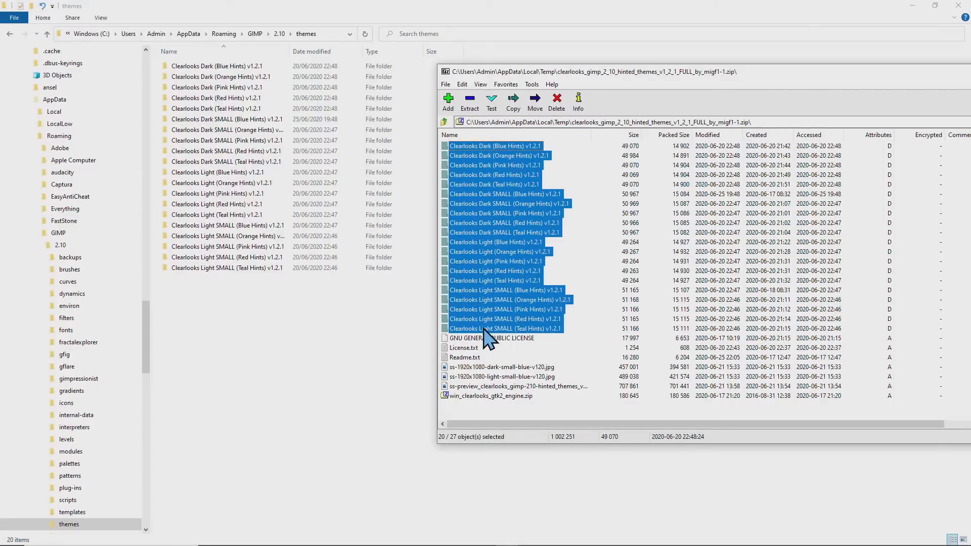
left_click(397, 321)
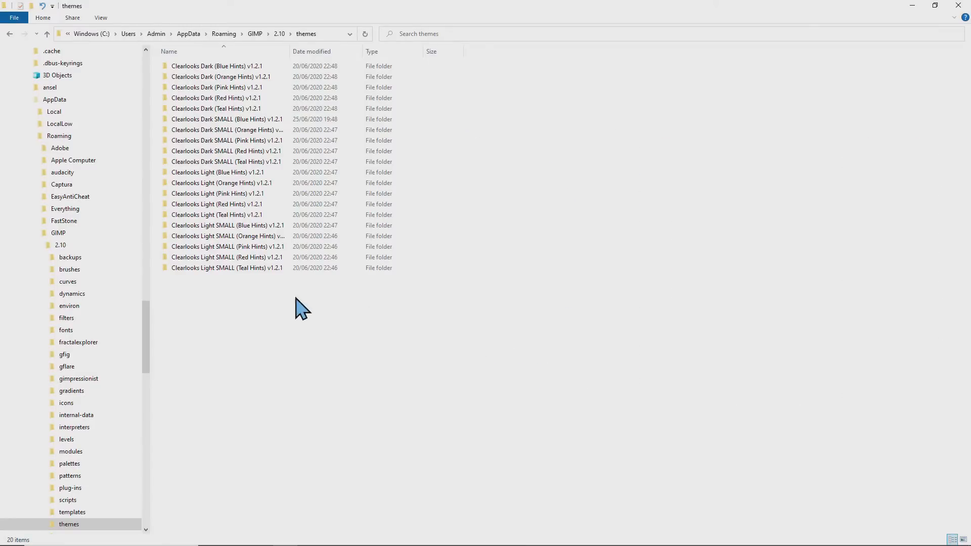
left_click_drag(292, 51, 356, 50)
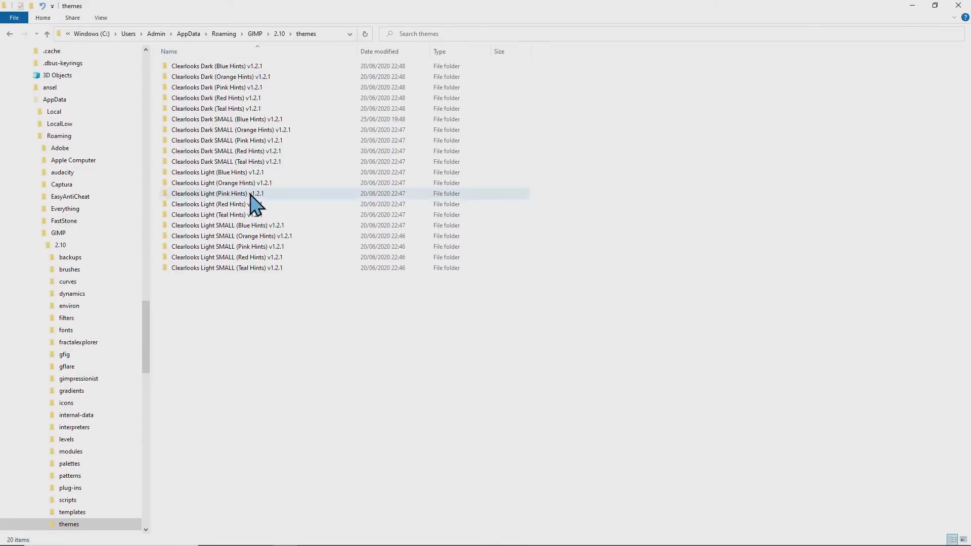
left_click_drag(308, 306, 243, 247)
right_click(238, 235)
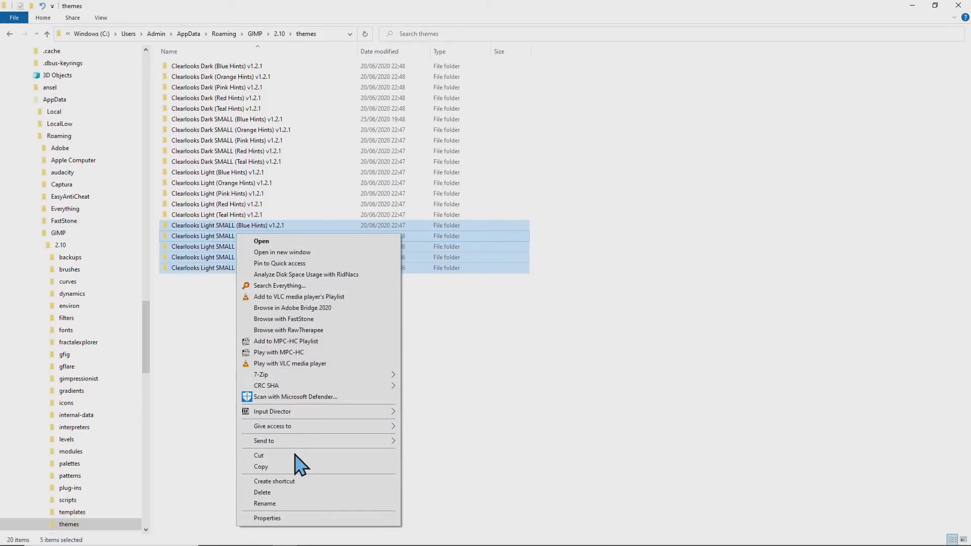
left_click(449, 402)
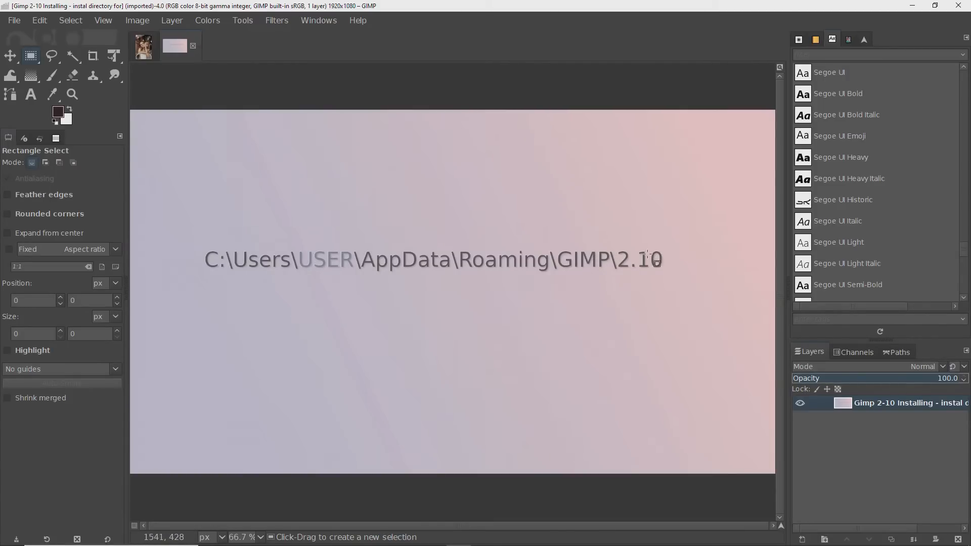
Open GIMP's Preferences at the interface Theme page and go to the built-in themes in the list.
left_click(41, 20)
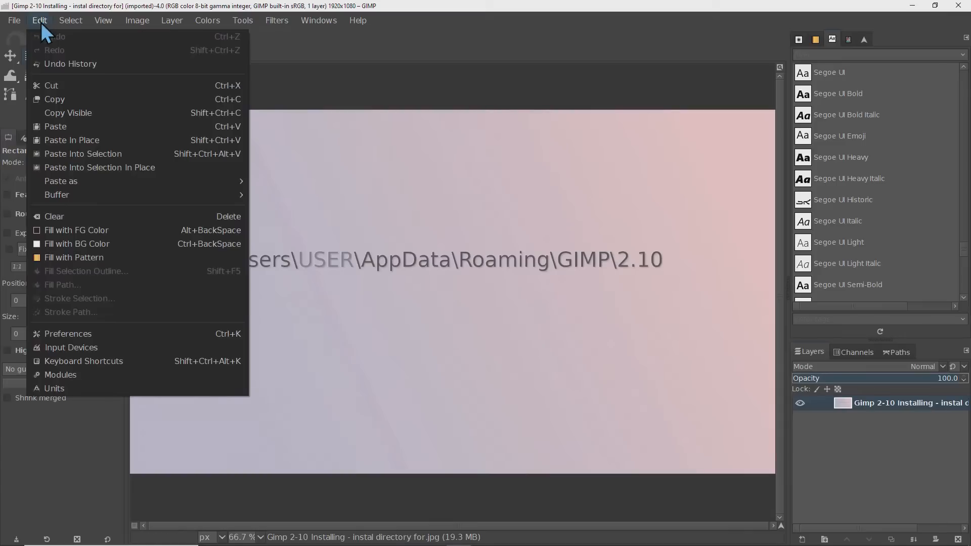
left_click(77, 333)
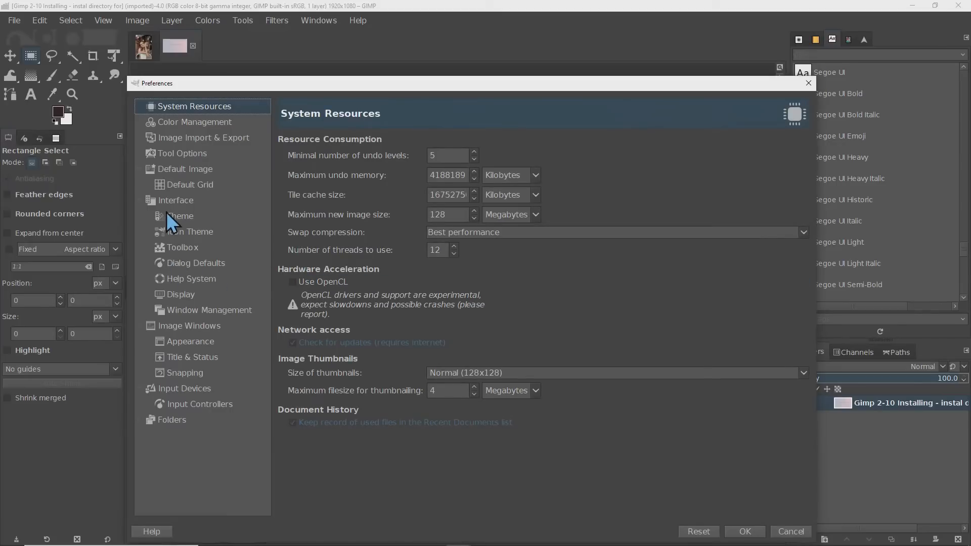
left_click(170, 200)
left_click(176, 216)
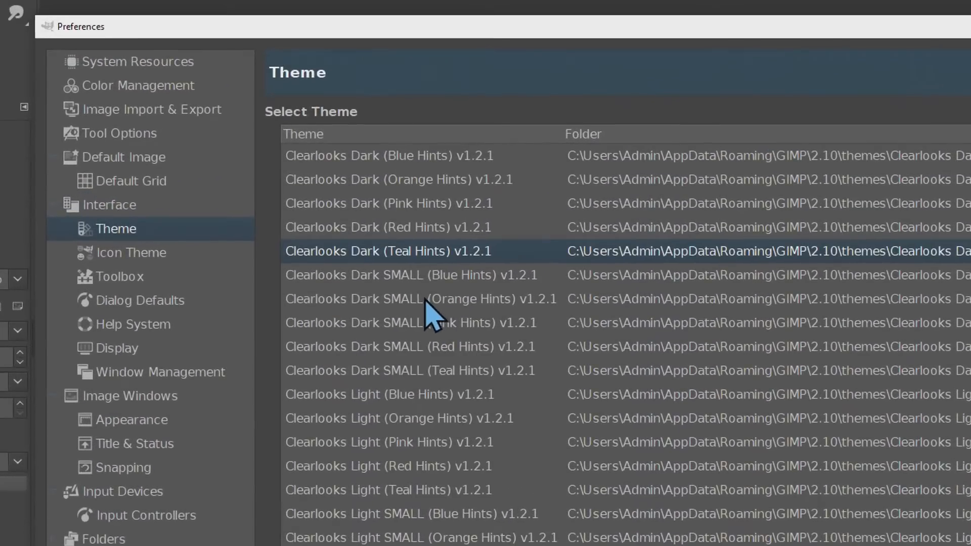
scroll(412, 243, "down", 3)
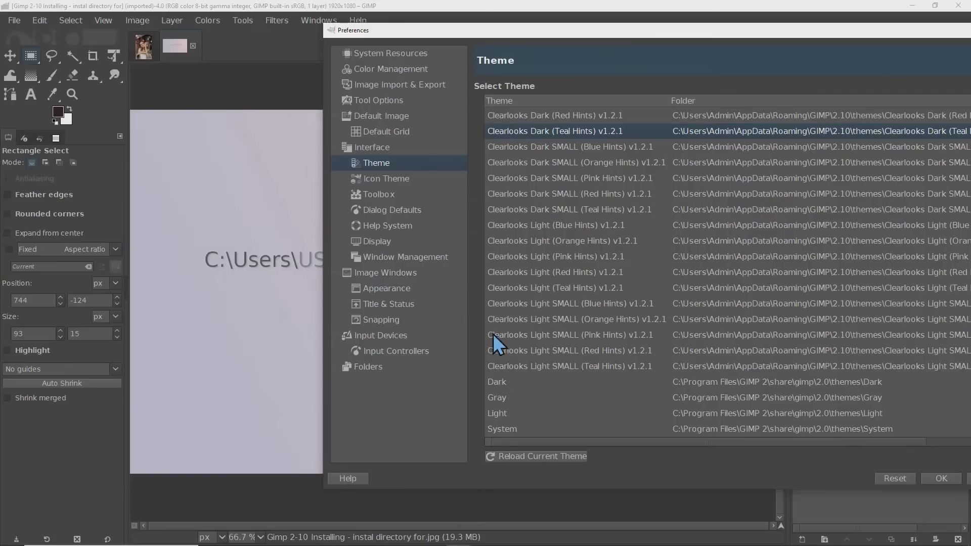
Try out GIMP's built-in Dark, Gray, Light and System themes one after another.
left_click(501, 382)
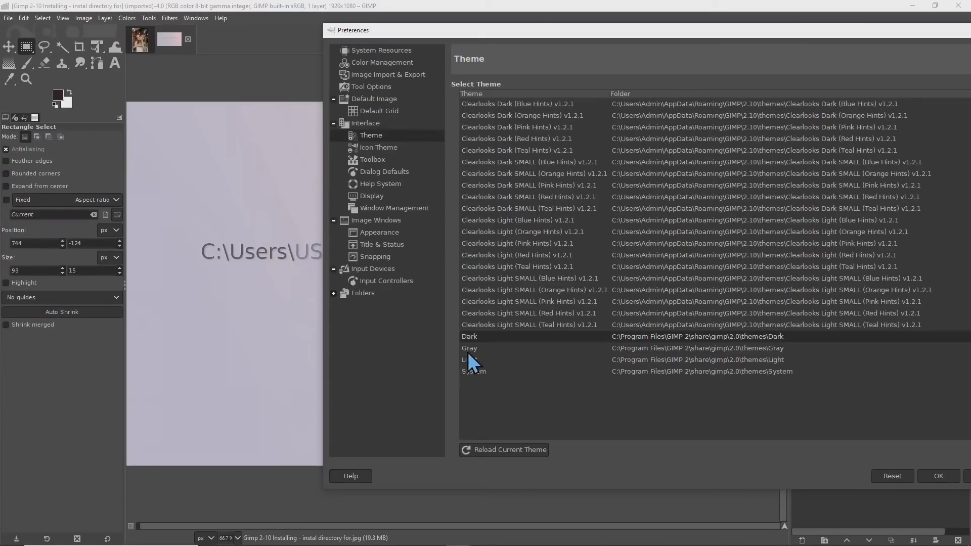
left_click(472, 353)
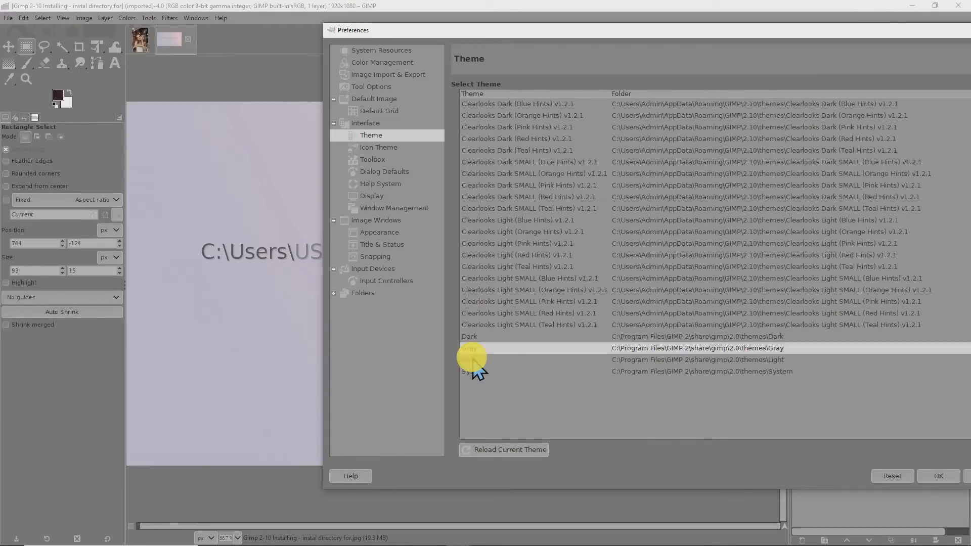
left_click(477, 363)
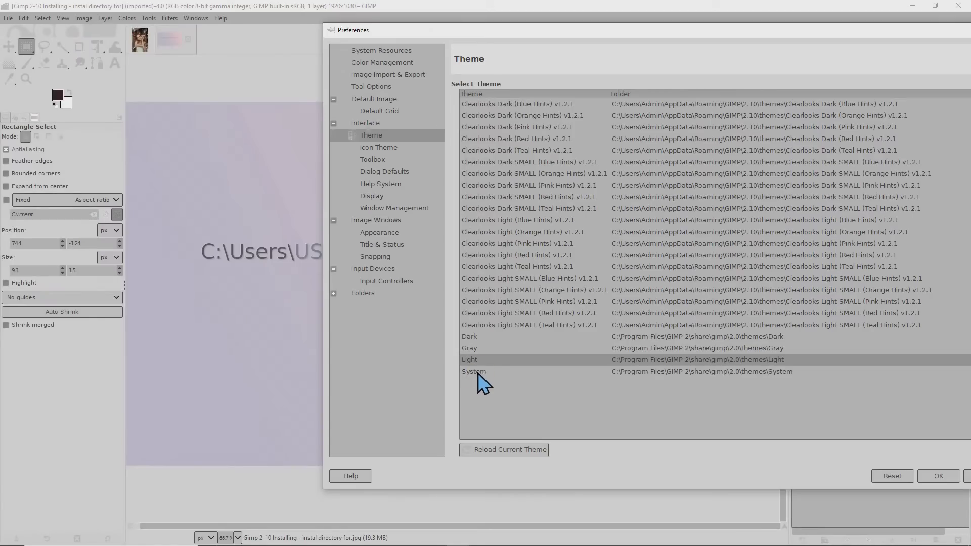
left_click(478, 373)
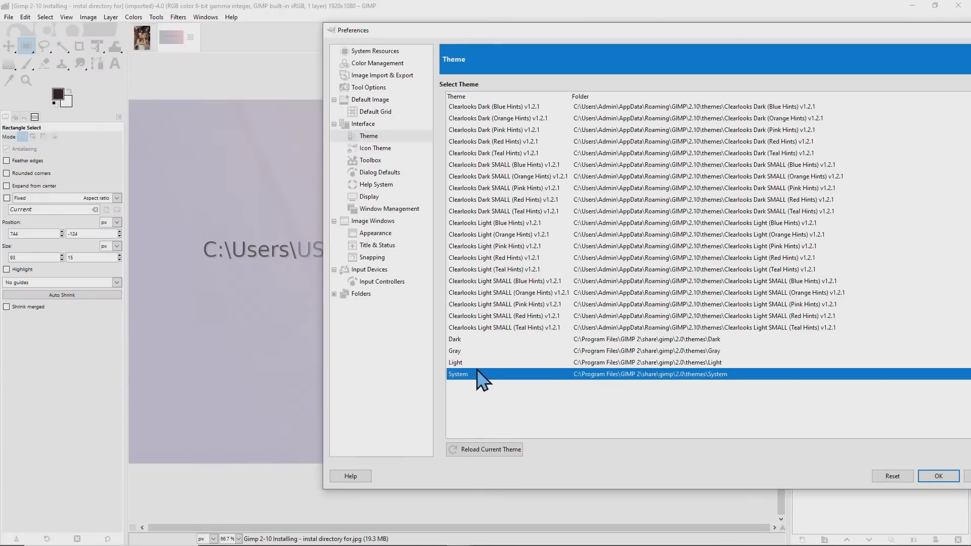
Compare the Symbolic-Inverted and Symbolic icon themes, finishing with Symbolic-Inverted-High-Contrast.
left_click(379, 148)
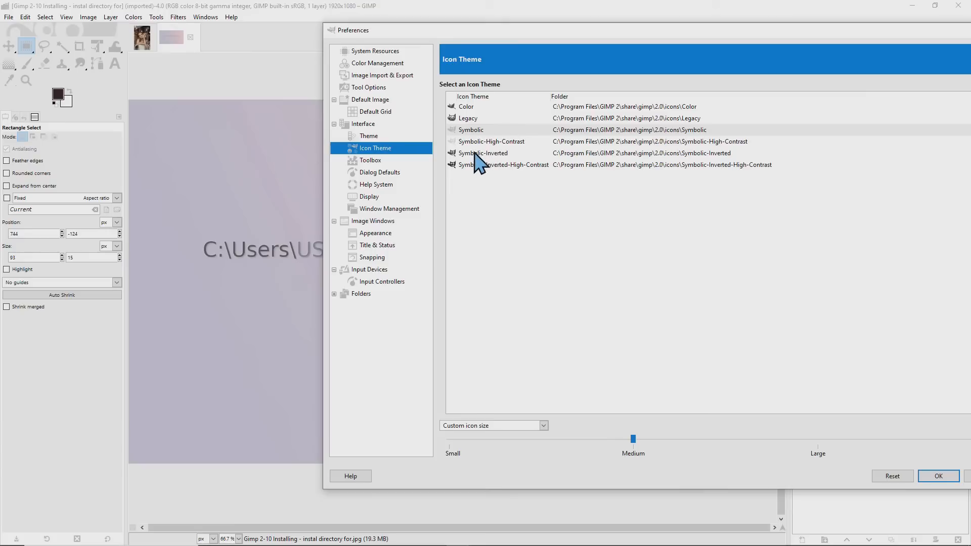
left_click(471, 152)
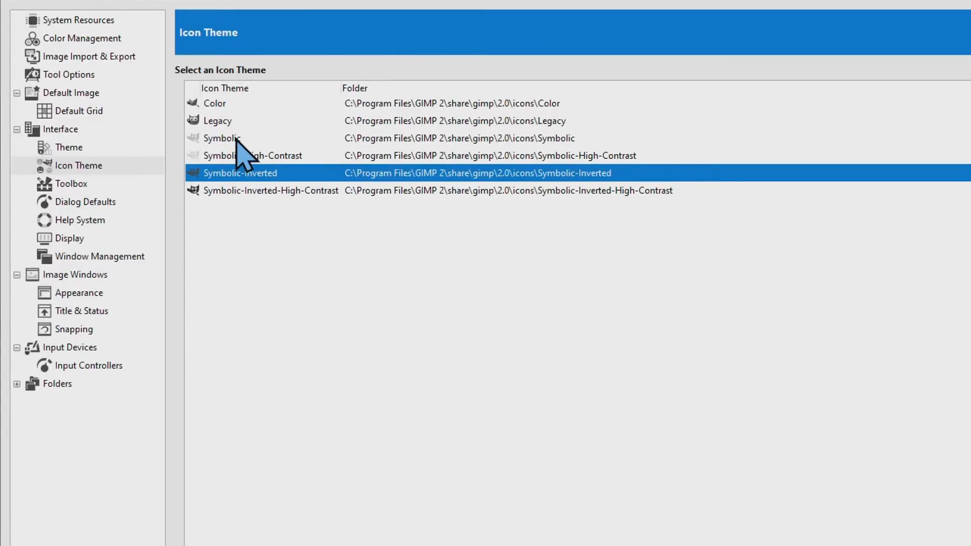
left_click(236, 140)
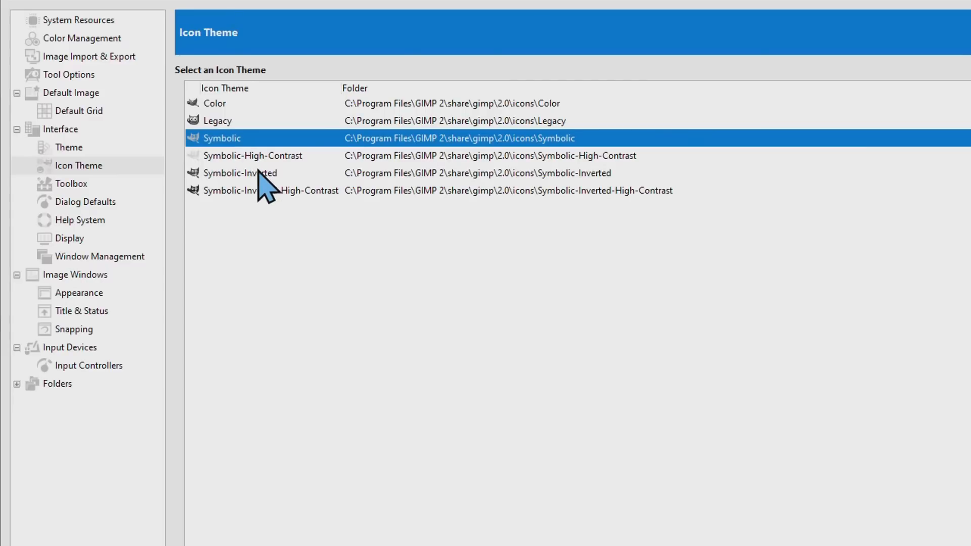
left_click(256, 174)
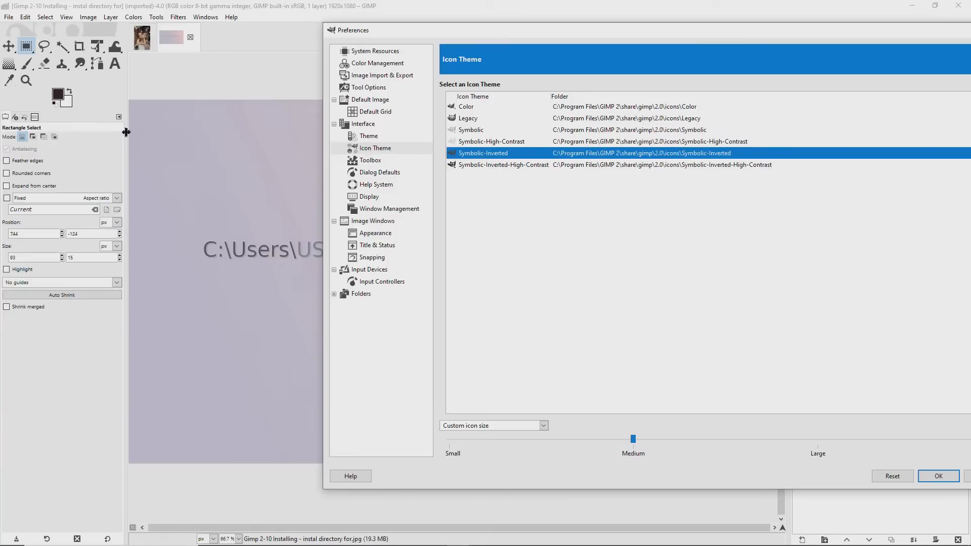
left_click(493, 165)
Return to the interface themes and compare Clearlooks Dark (Teal Hints) with Clearlooks Dark (Red Hints), finishing on Teal Hints.
left_click(373, 137)
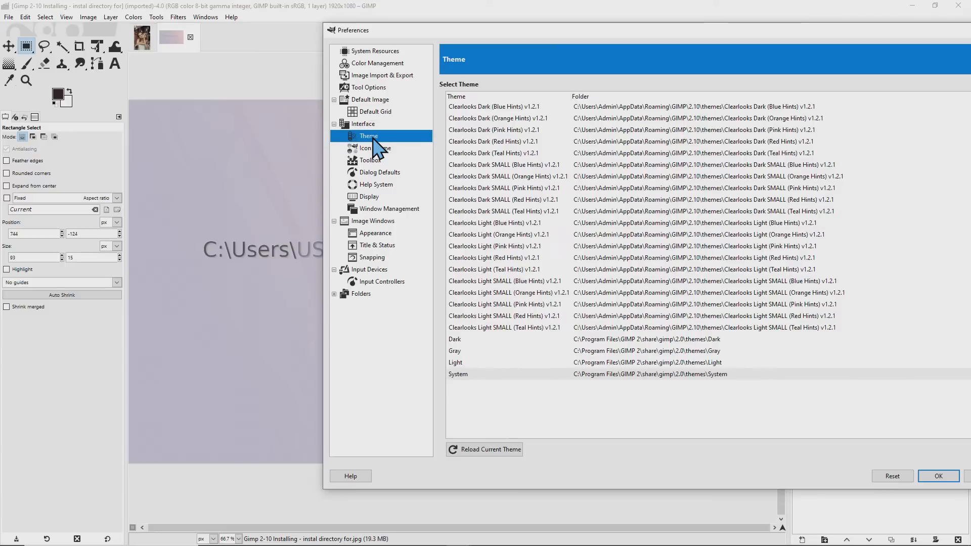
left_click(502, 149)
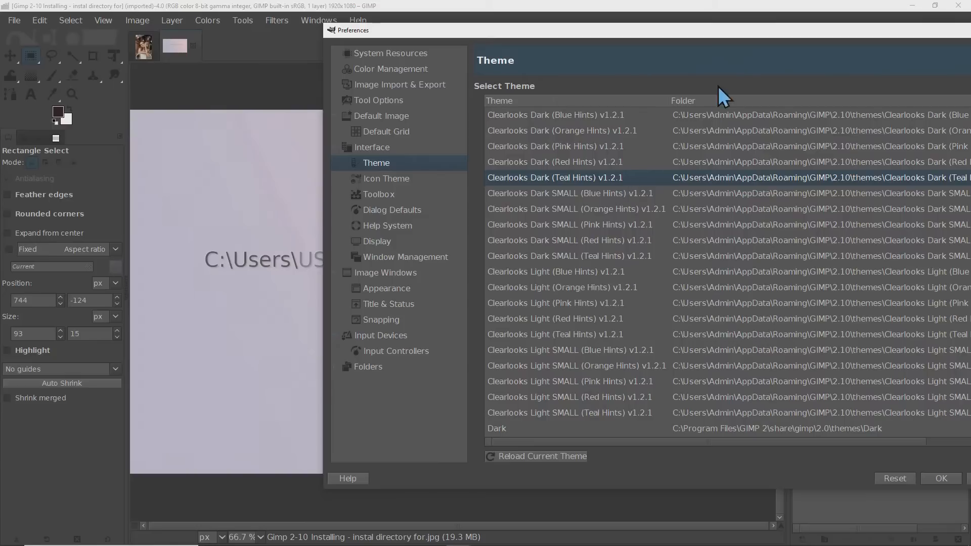
left_click_drag(702, 32, 559, 34)
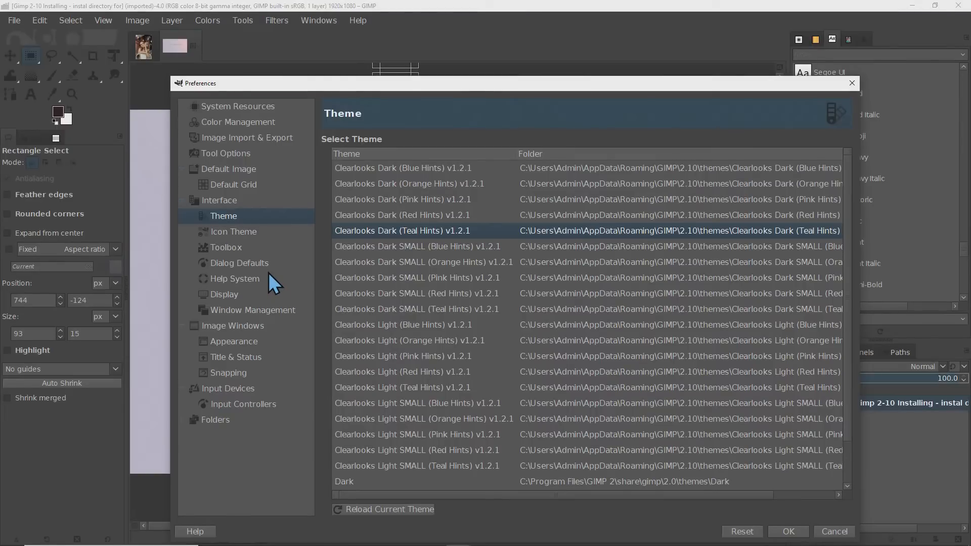
left_click(410, 215)
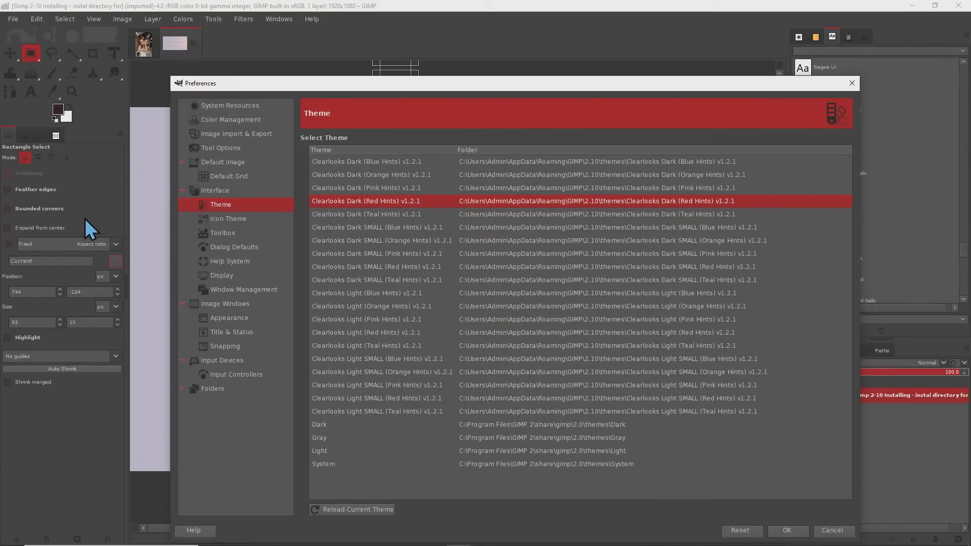
left_click(360, 214)
left_click(378, 214)
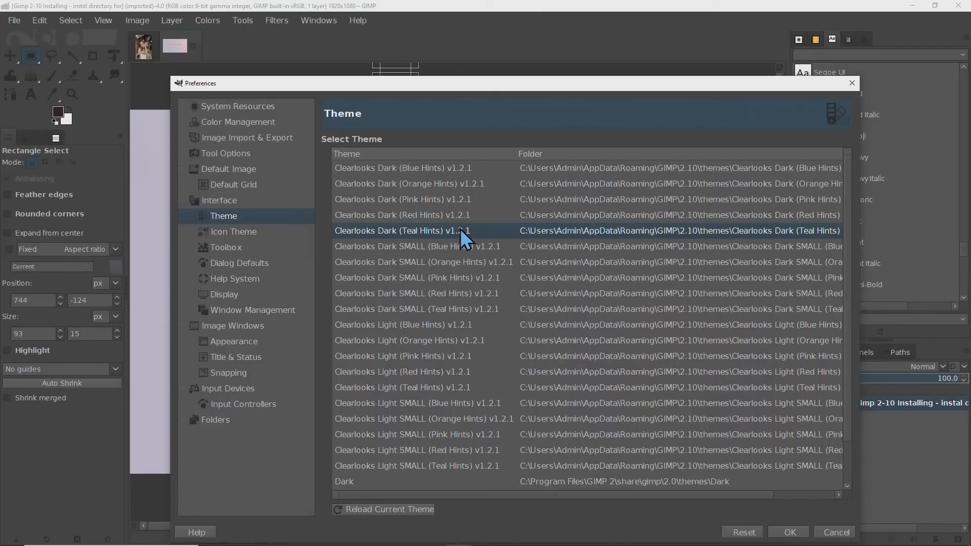
Try Clearlooks Dark (Pink Hints), then step through the Clearlooks Dark SMALL themes up to Pink Hints.
left_click(418, 199)
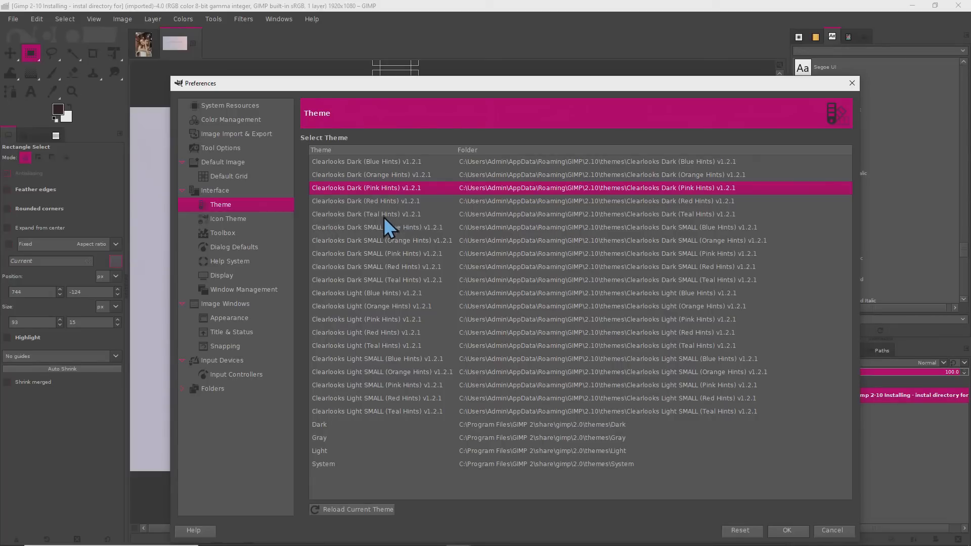
left_click(392, 228)
key("Down")
key("Down")
key("Down")
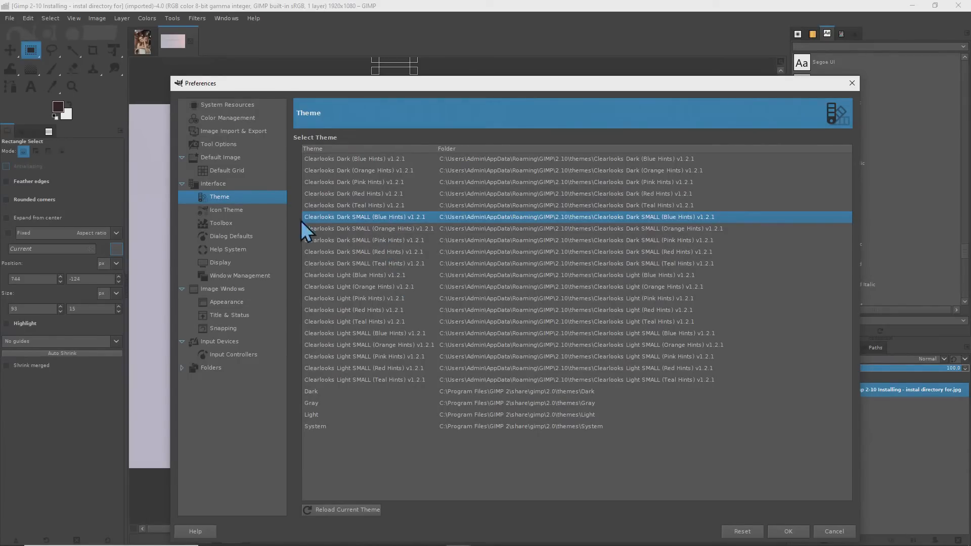
key("Down")
key("Down")
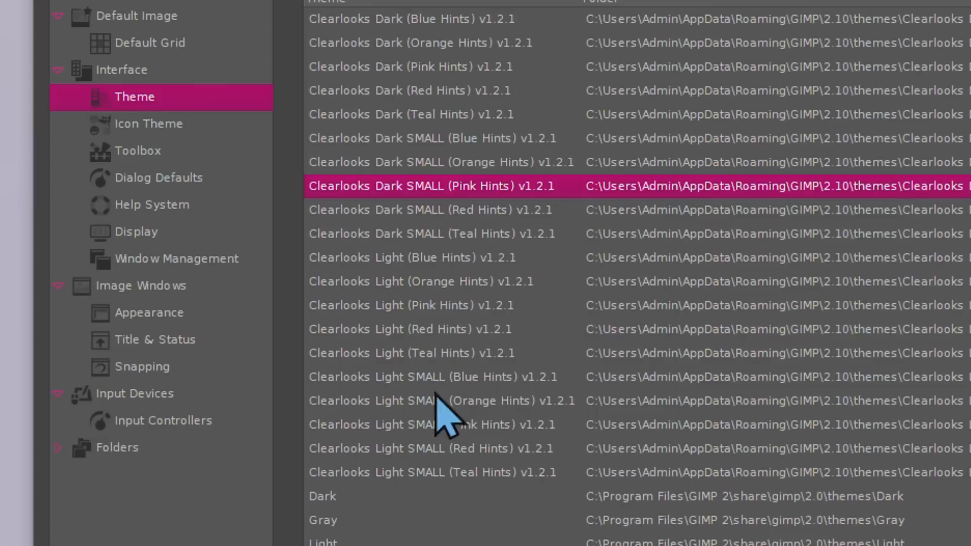
Compare Clearlooks Light (Blue Hints) with Clearlooks Light SMALL (Blue Hints), finishing on the regular-sized Clearlooks Light (Blue Hints).
left_click(442, 258)
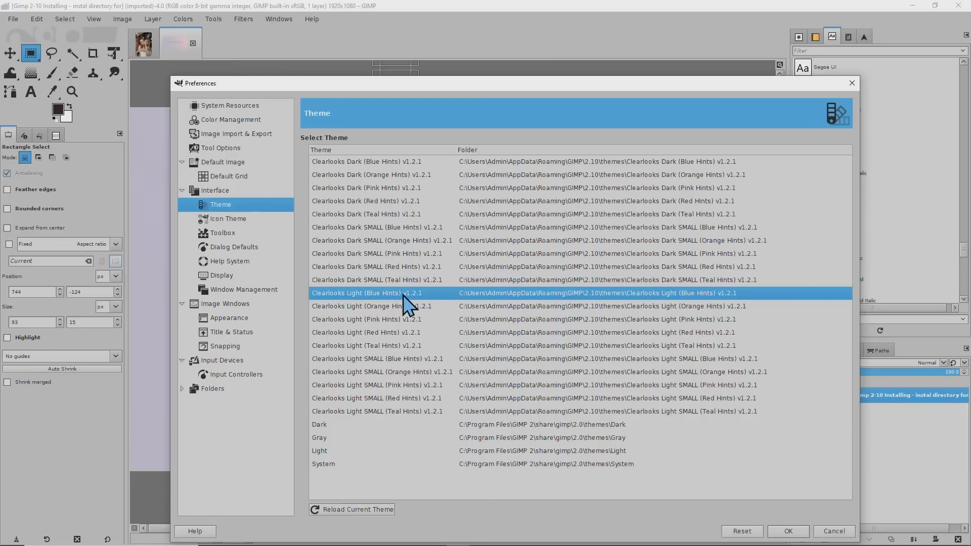
left_click(388, 359)
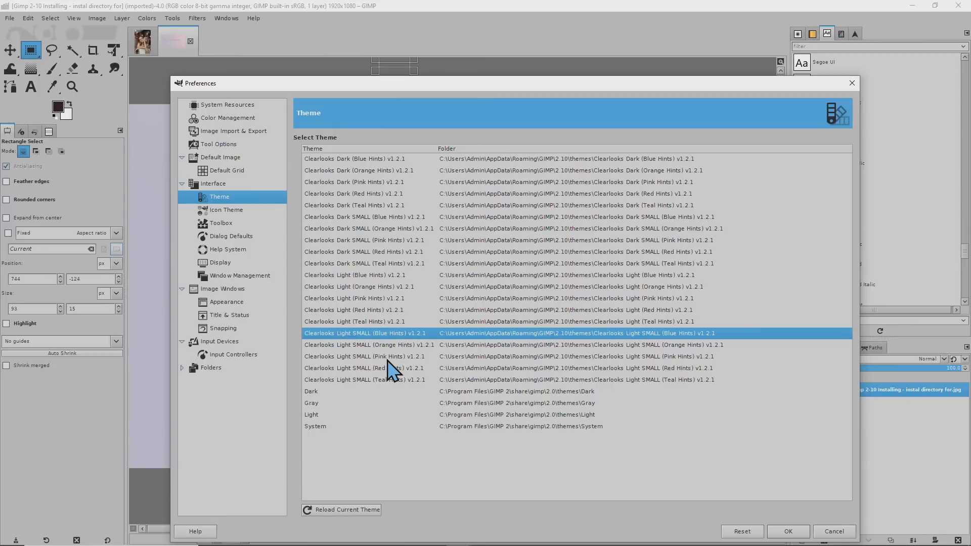
left_click(363, 276)
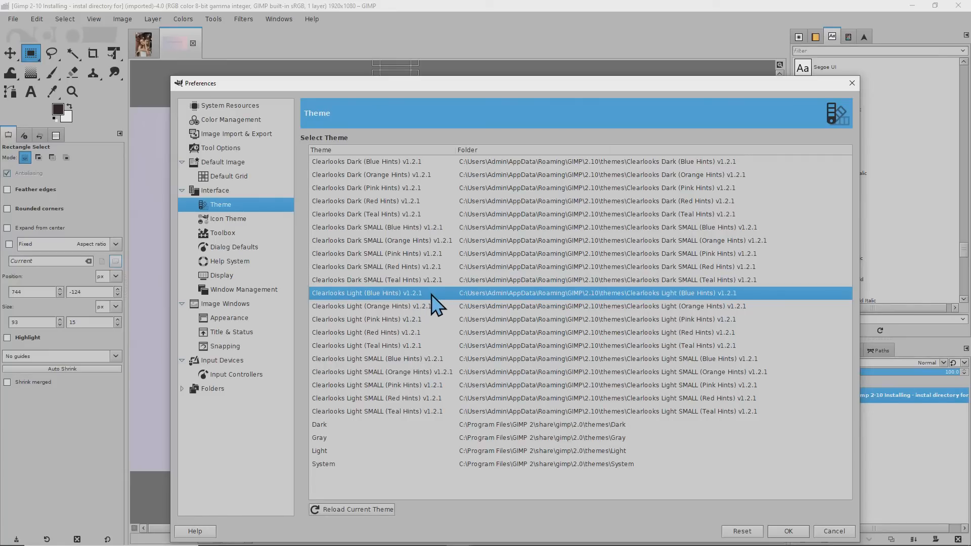
Switch the icon theme to Symbolic-Inverted and accept the preferences.
left_click(241, 219)
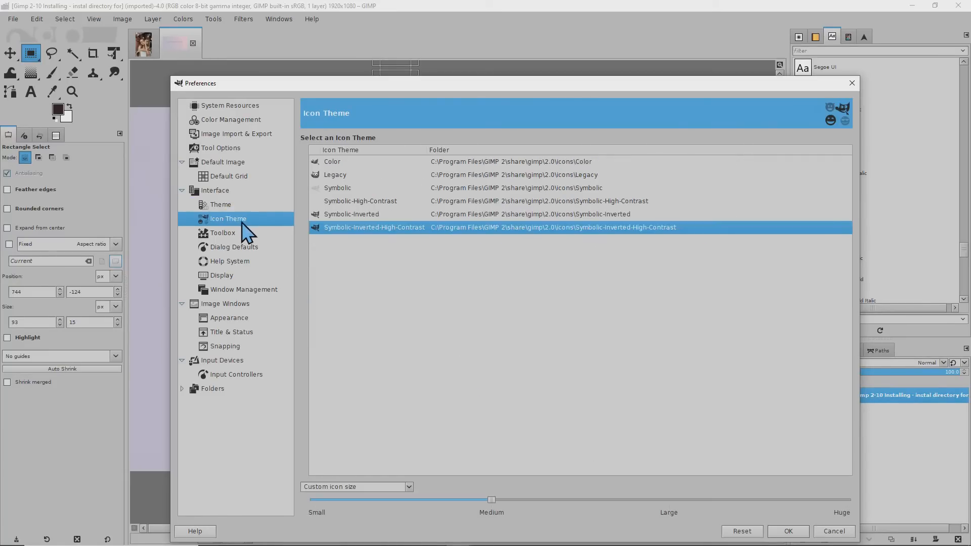
left_click(357, 218)
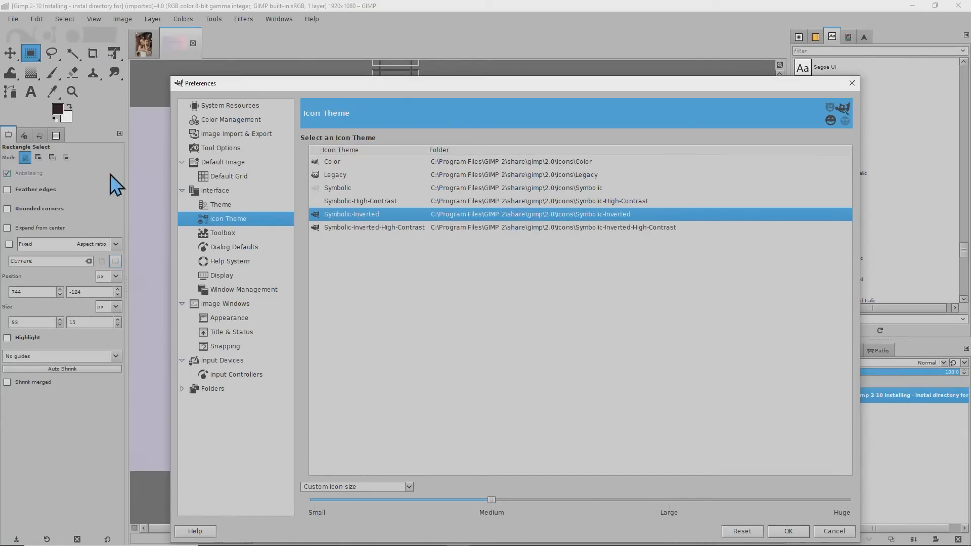
left_click(802, 531)
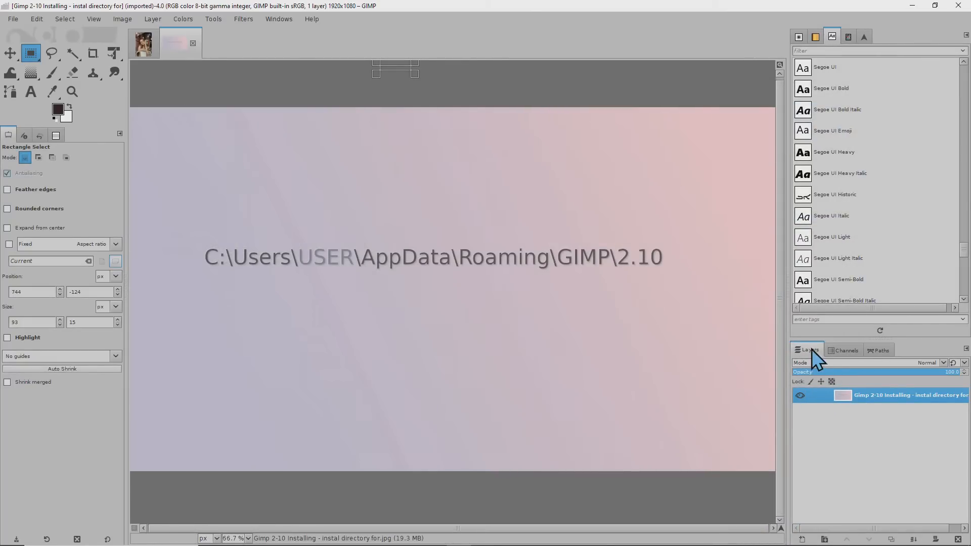
Look through the Layers, Channels and Paths dialogs, return to Layers, and select Segoe UI Bold in the fonts list.
left_click(835, 349)
left_click(867, 353)
left_click(847, 350)
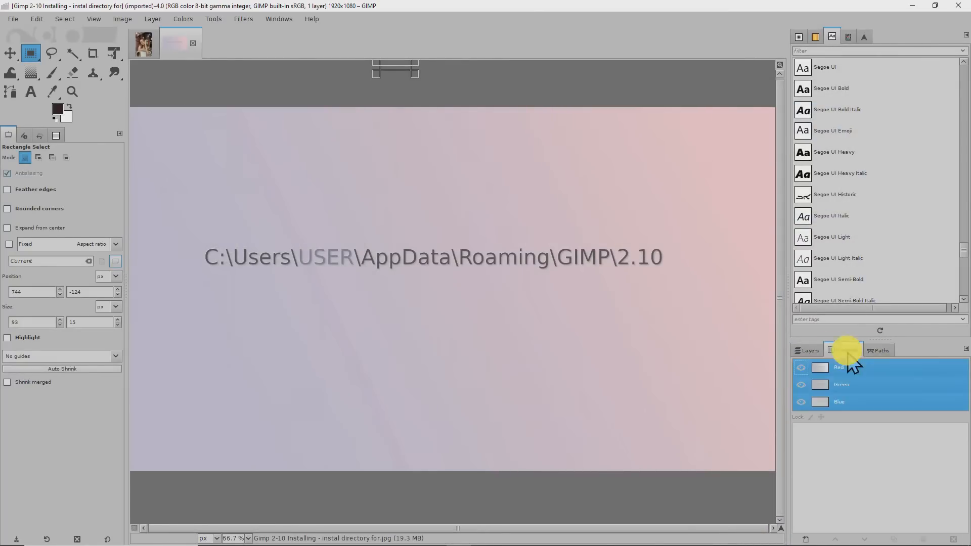
left_click(807, 350)
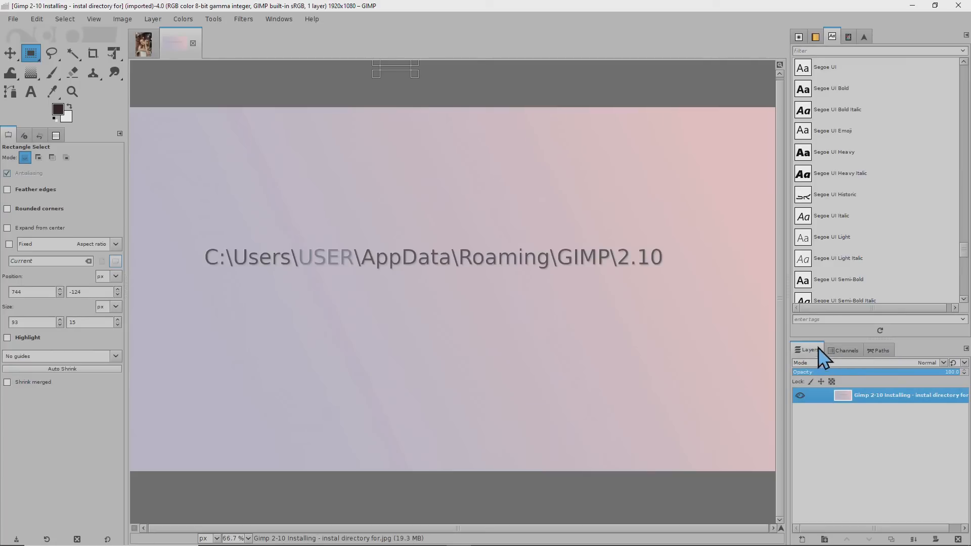
left_click(837, 351)
left_click(879, 351)
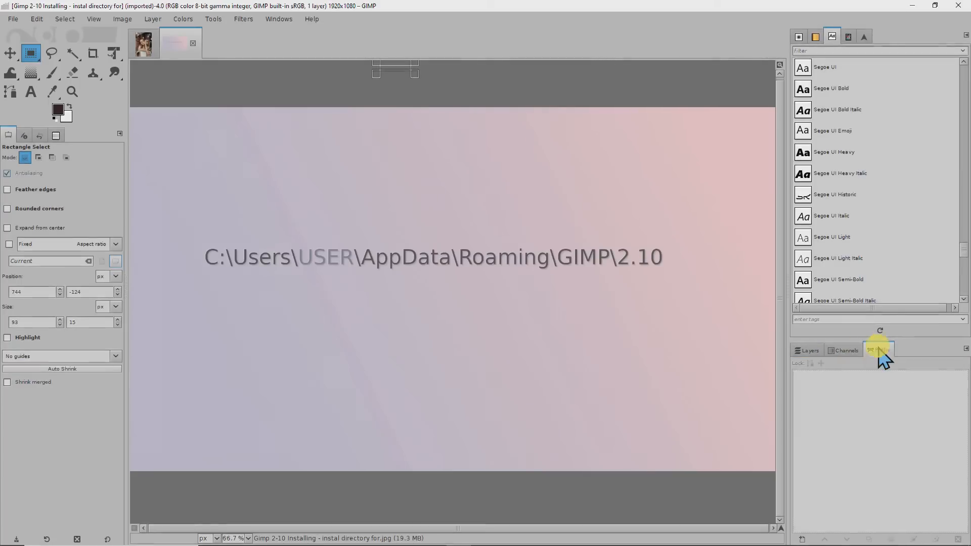
left_click(848, 348)
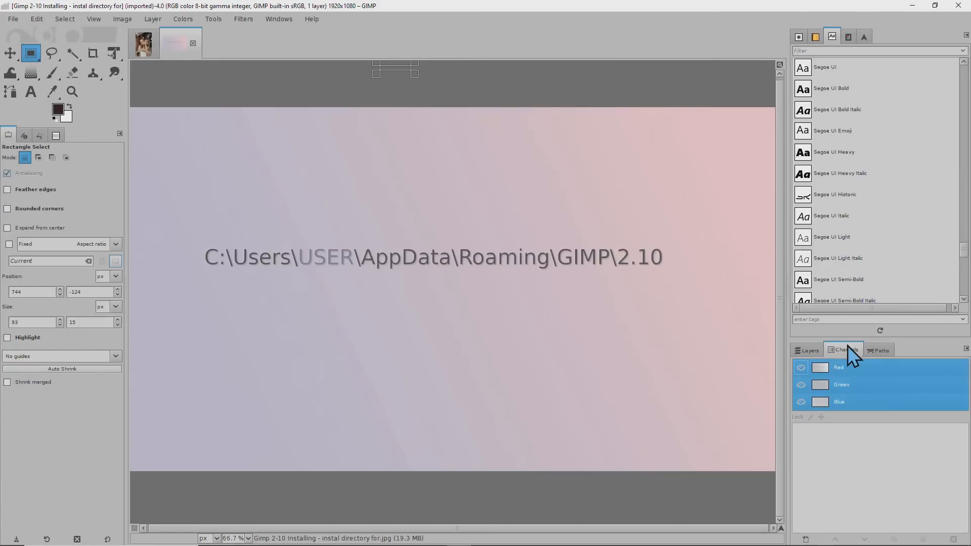
left_click(804, 350)
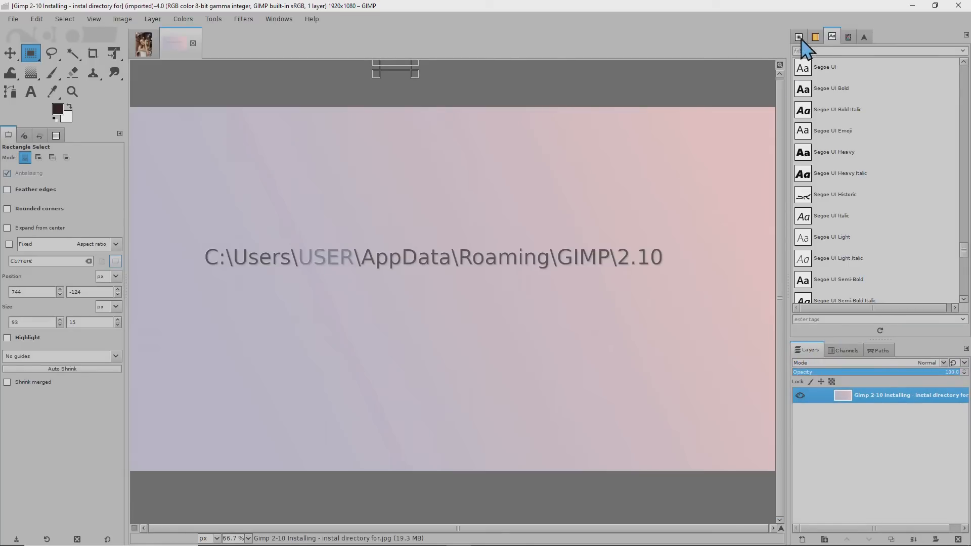
left_click(843, 65)
left_click(846, 90)
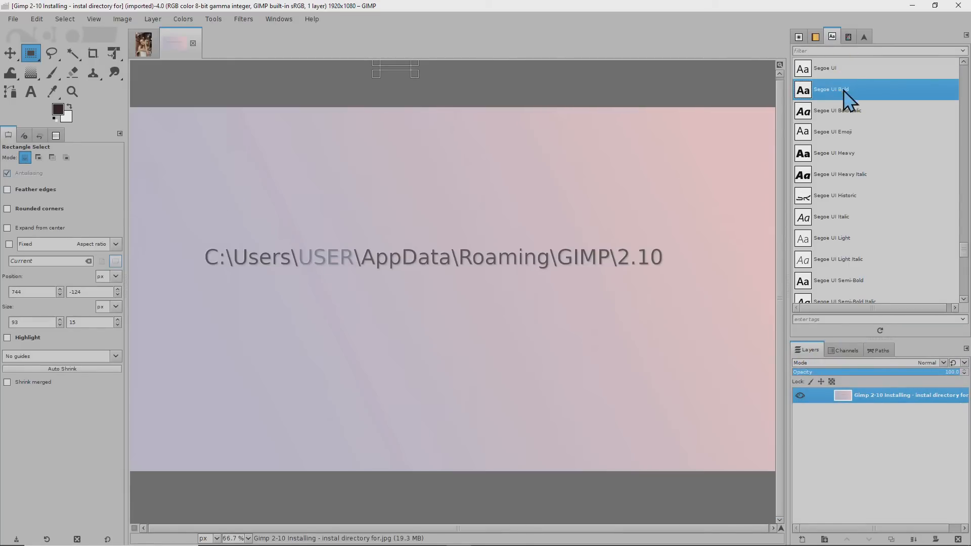
Try the add, subtract and intersect modes of Rectangle Select, finishing on replacing the current selection.
left_click(38, 159)
left_click(53, 158)
left_click(64, 159)
left_click(38, 158)
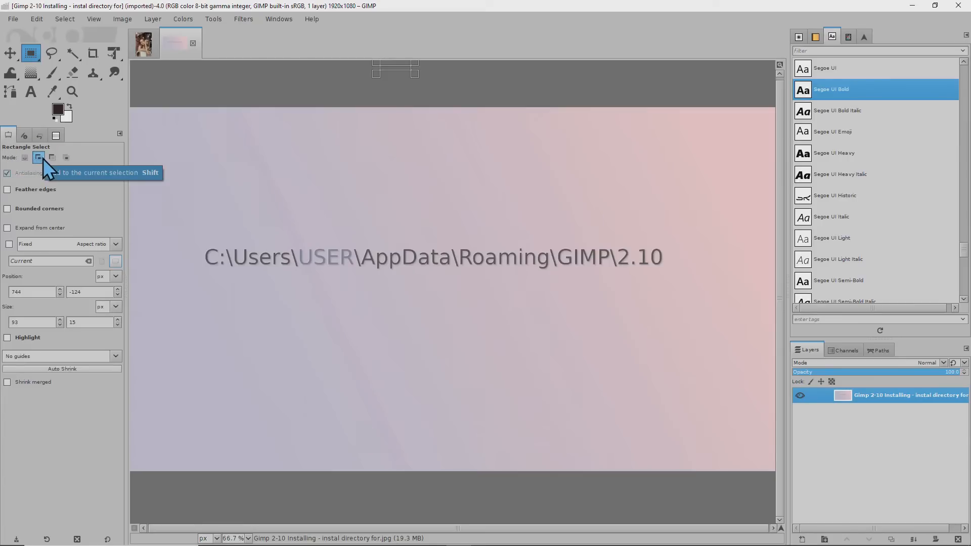
left_click(66, 157)
left_click(28, 159)
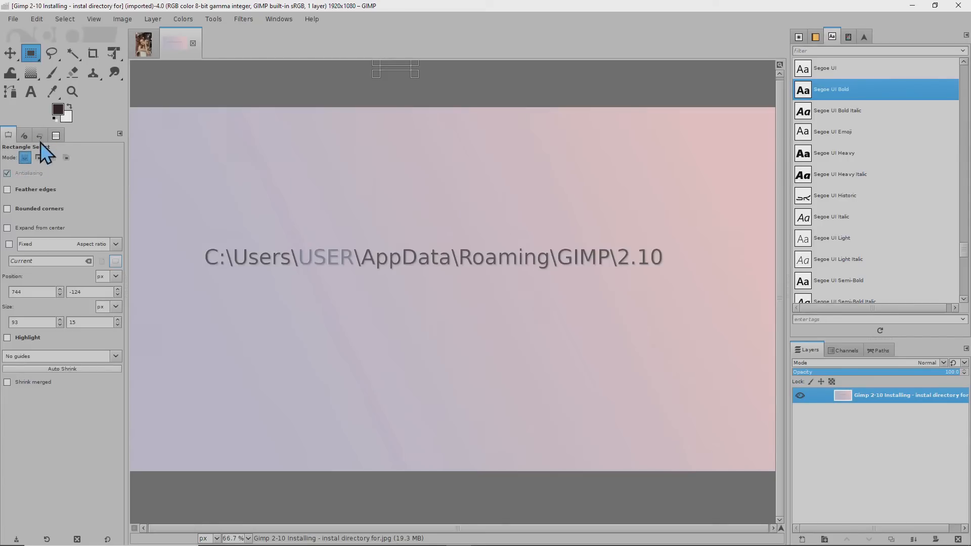
Activate the Move tool and try its selection and path modes, finishing on layer mode.
left_click(19, 54)
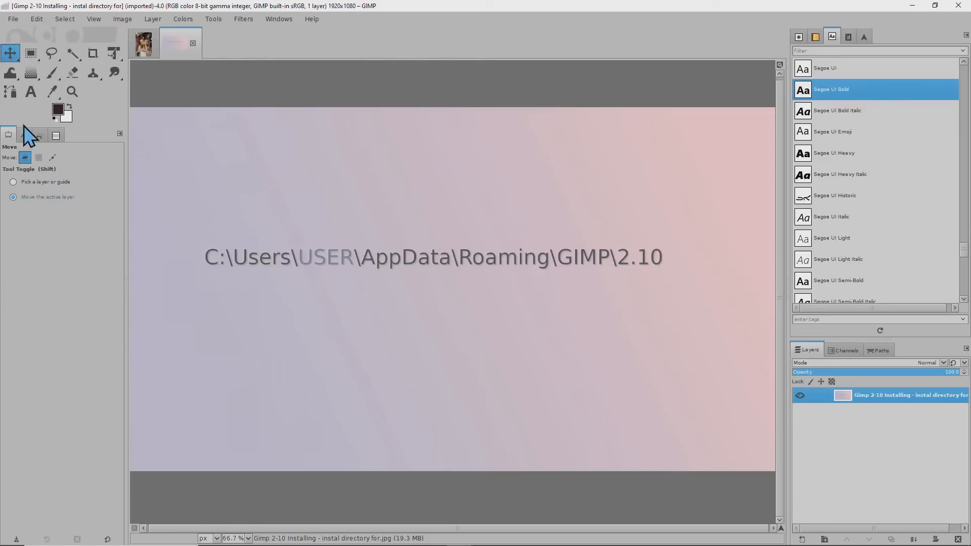
left_click(39, 157)
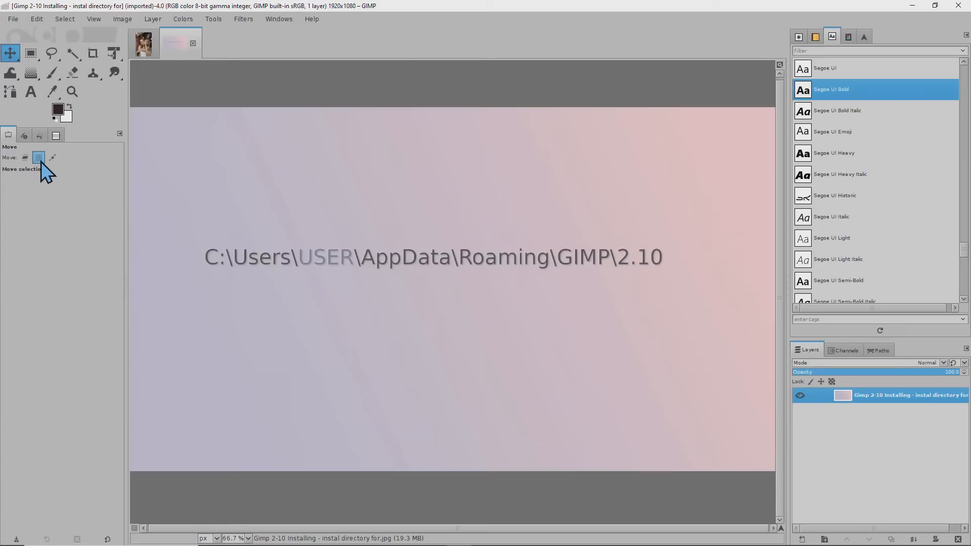
left_click(52, 158)
left_click(25, 158)
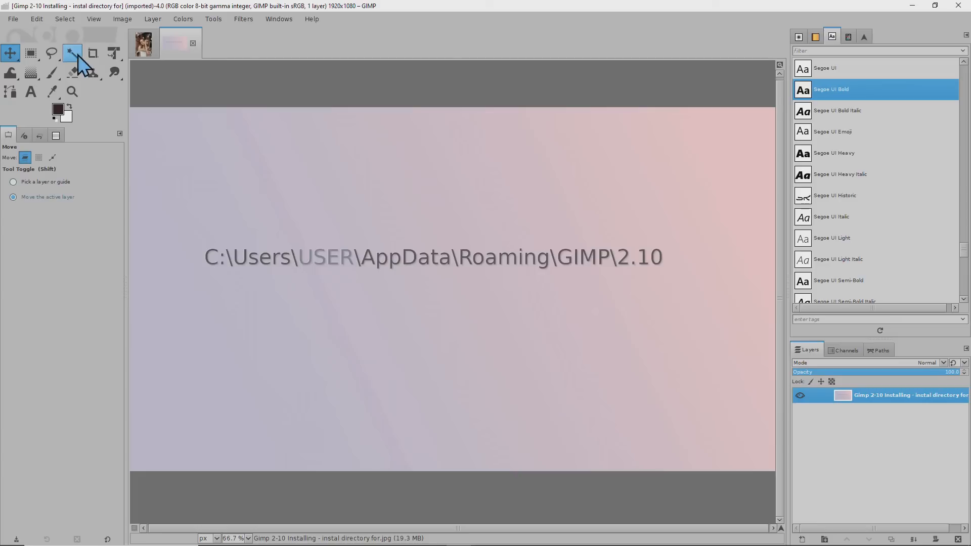
Reopen Preferences and switch the interface theme to Clearlooks Dark (Teal Hints).
left_click(37, 19)
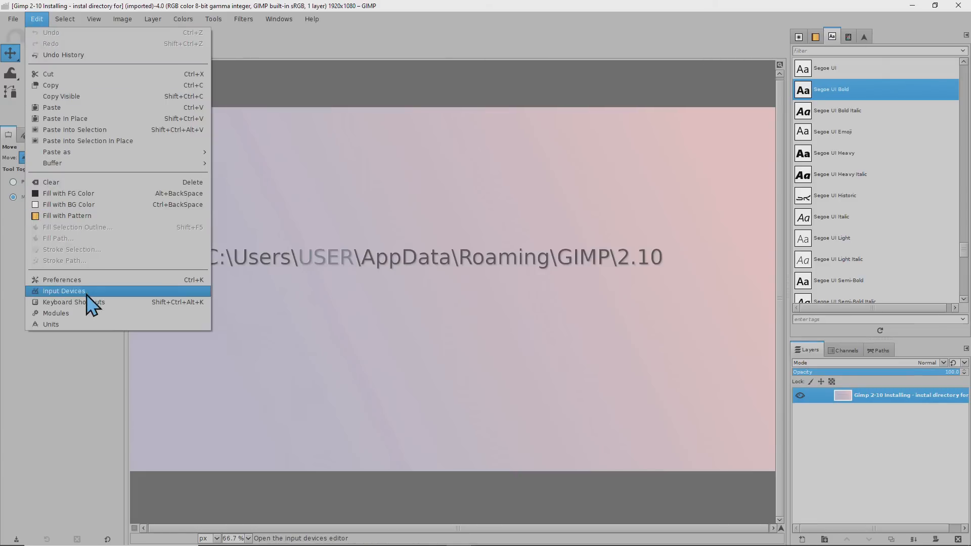
left_click(60, 280)
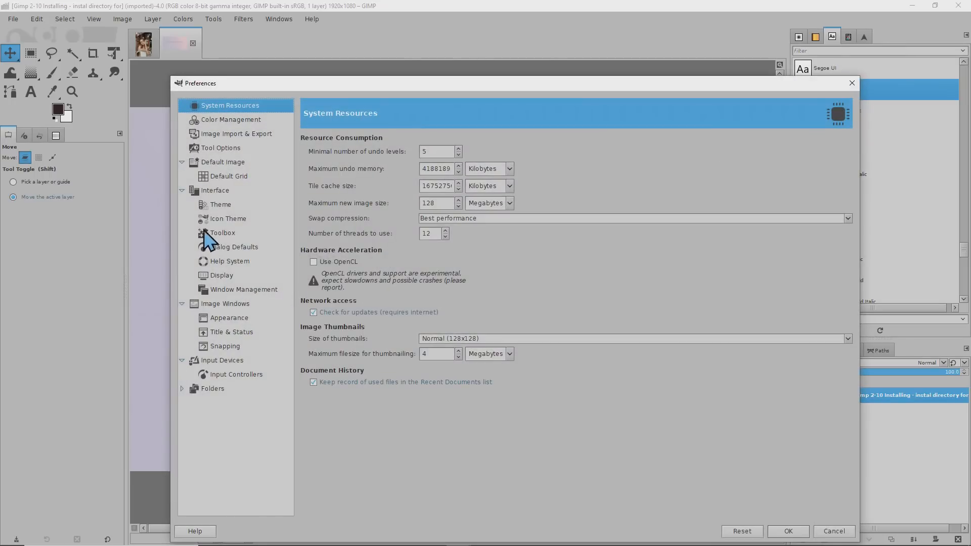
left_click(223, 204)
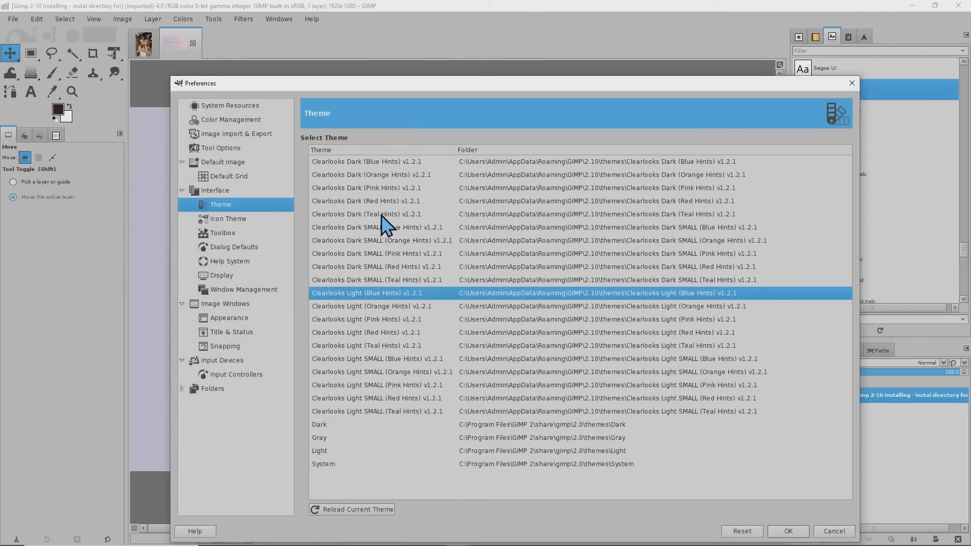
left_click(404, 214)
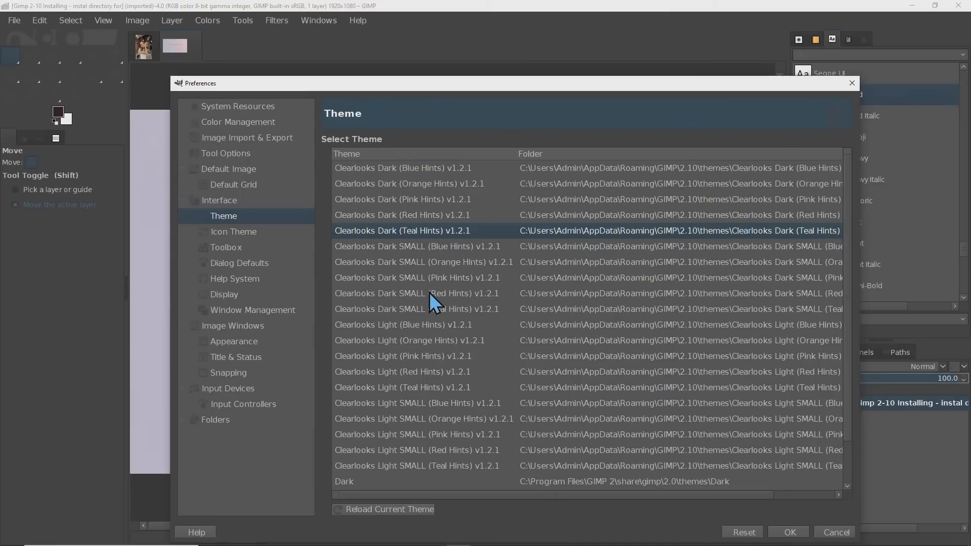
Set the icon theme to Symbolic, keep the custom icon size at Medium, and accept the preferences.
left_click(252, 235)
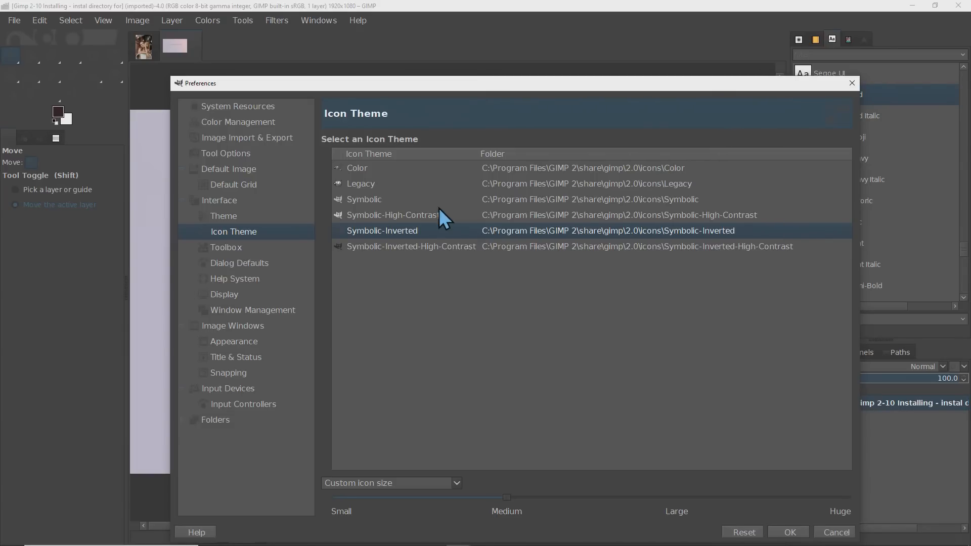
left_click(388, 201)
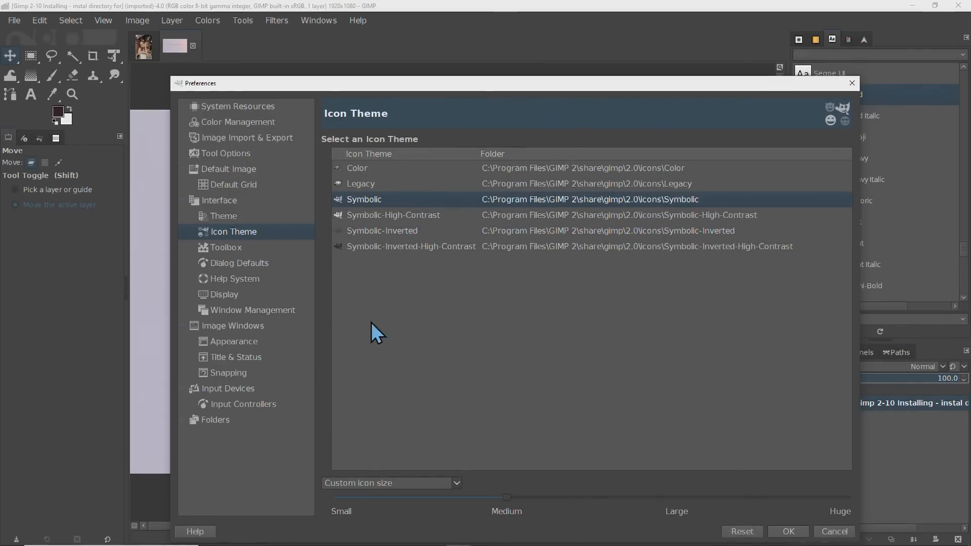
left_click_drag(504, 500, 537, 501)
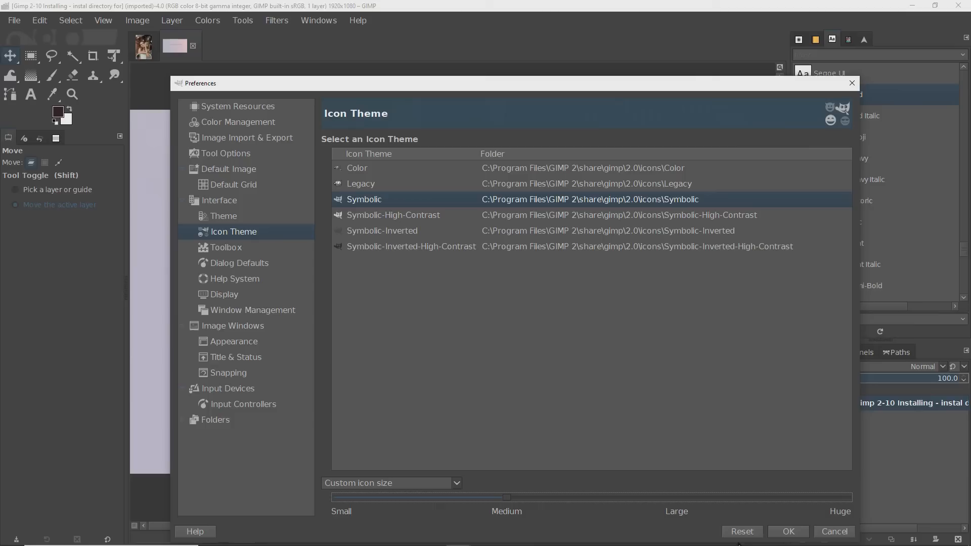
left_click(789, 532)
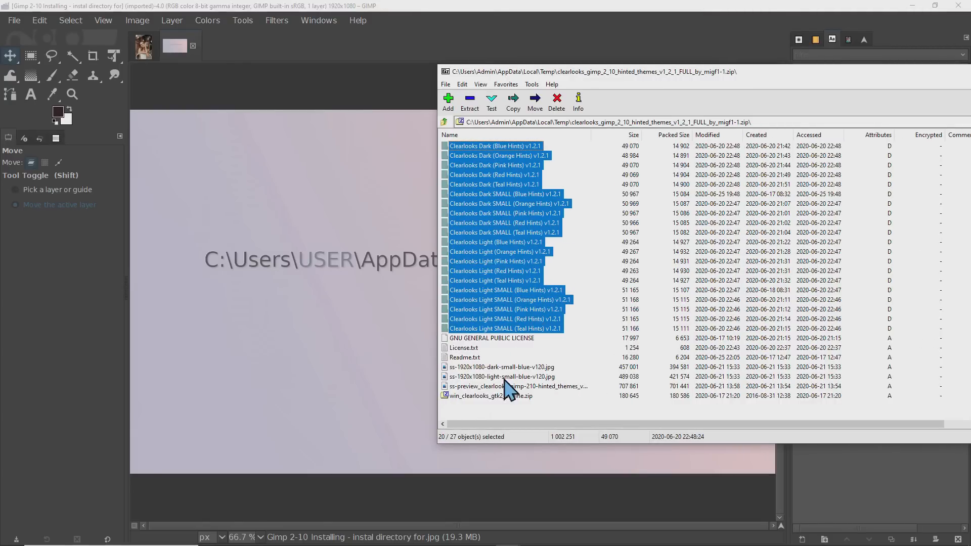
In the 7-Zip archive window, open win_clearlooks_gtk2_engine.zip and point out its x64 and x86 folders.
left_click(481, 396)
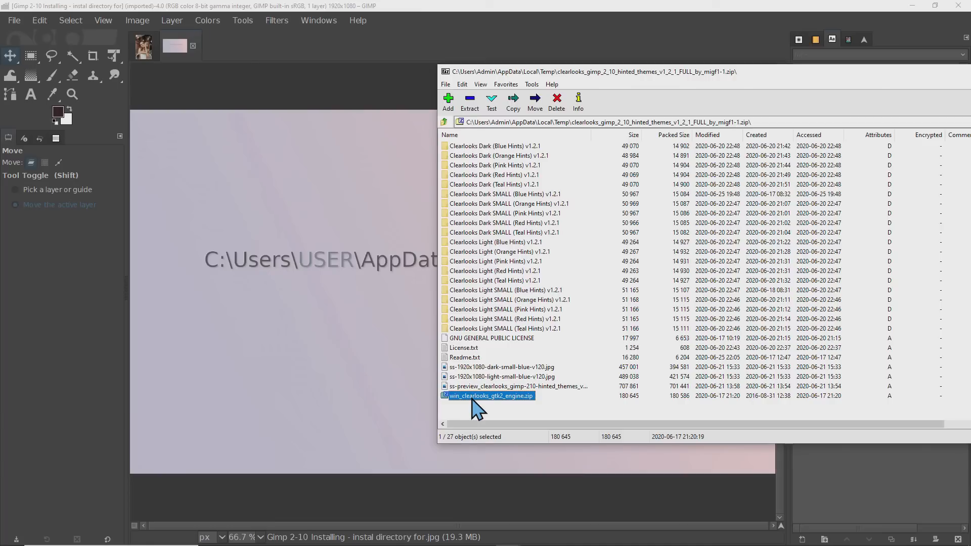
double_click(529, 396)
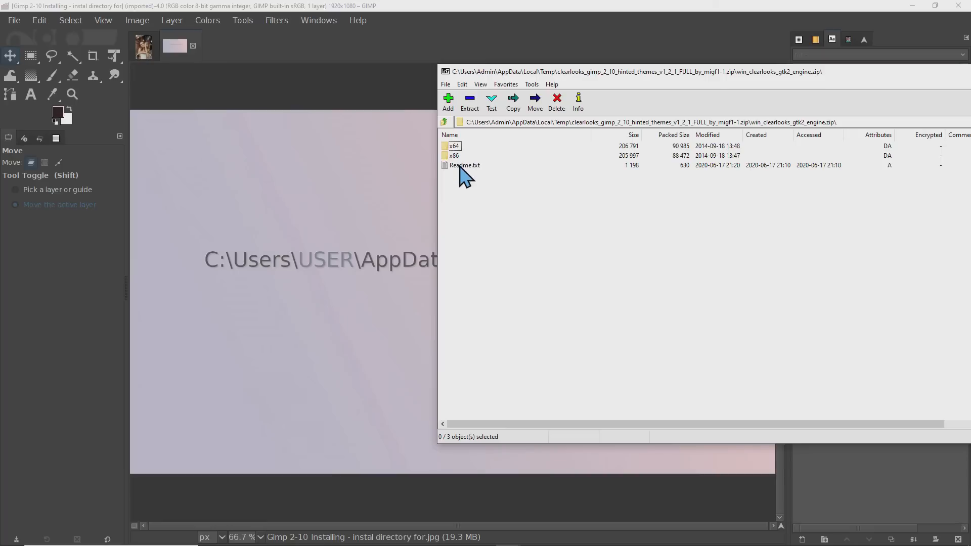
left_click(453, 146)
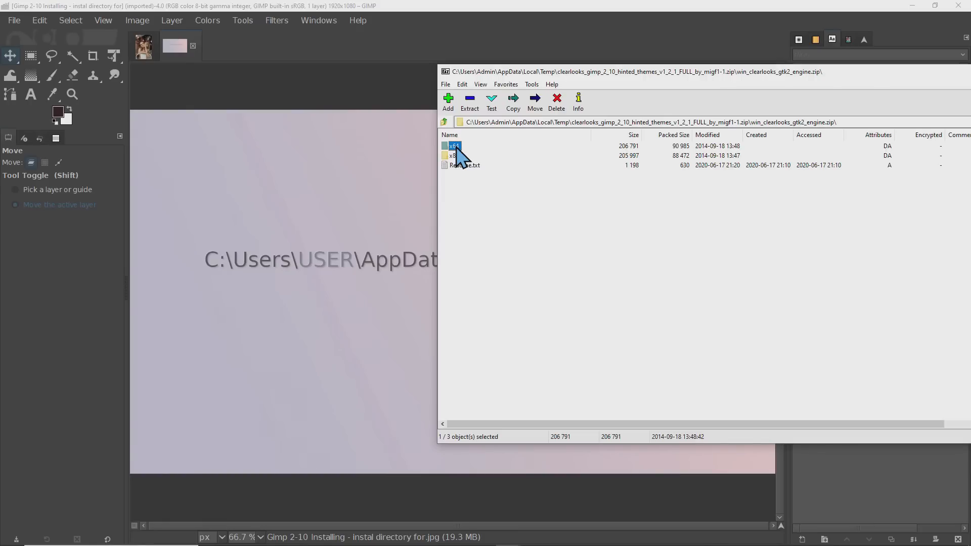
left_click(459, 156)
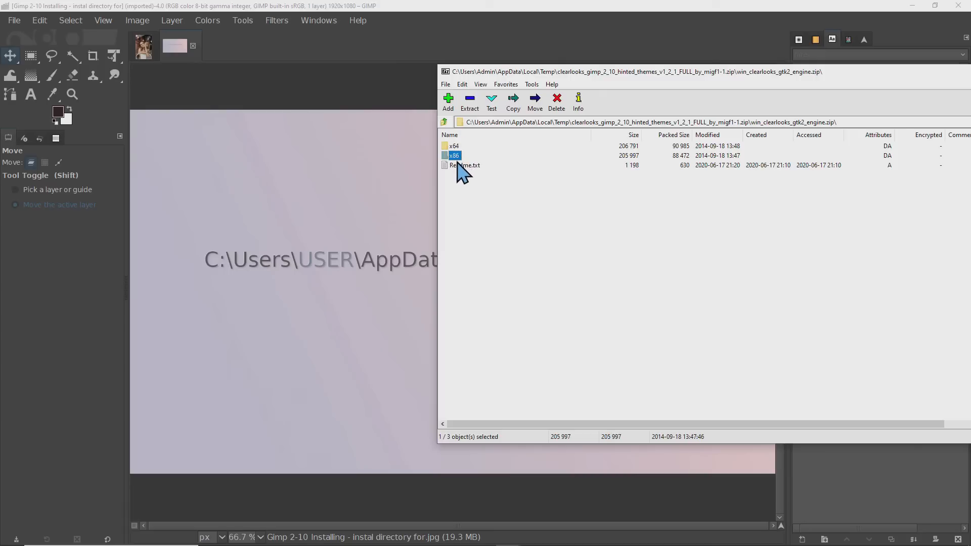
Open the engine archive's Readme.txt and copy the destination path C:\Program Files\GIMP 2\lib\gtk-2.0\2.10.0\engines\ from it.
left_click(460, 167)
left_click(466, 165)
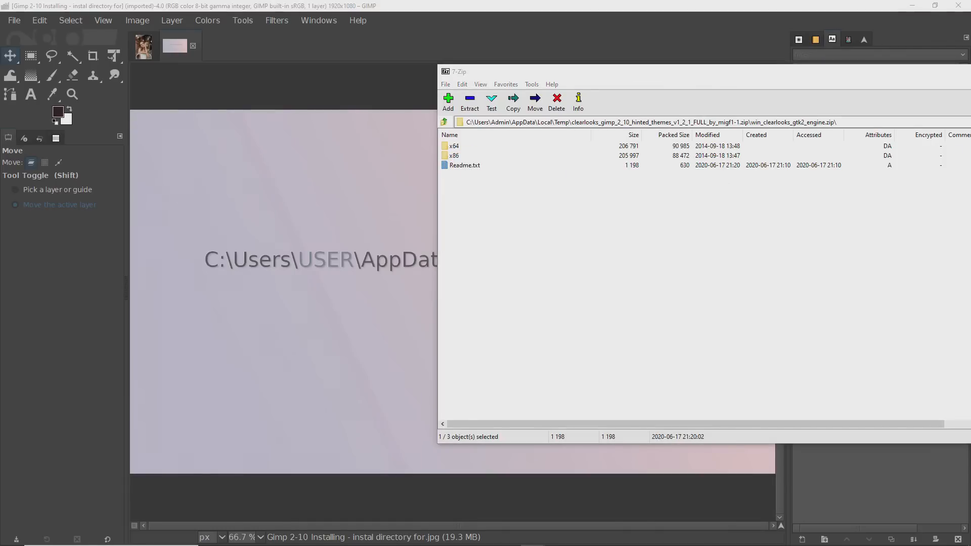
left_click_drag(481, 184, 375, 72)
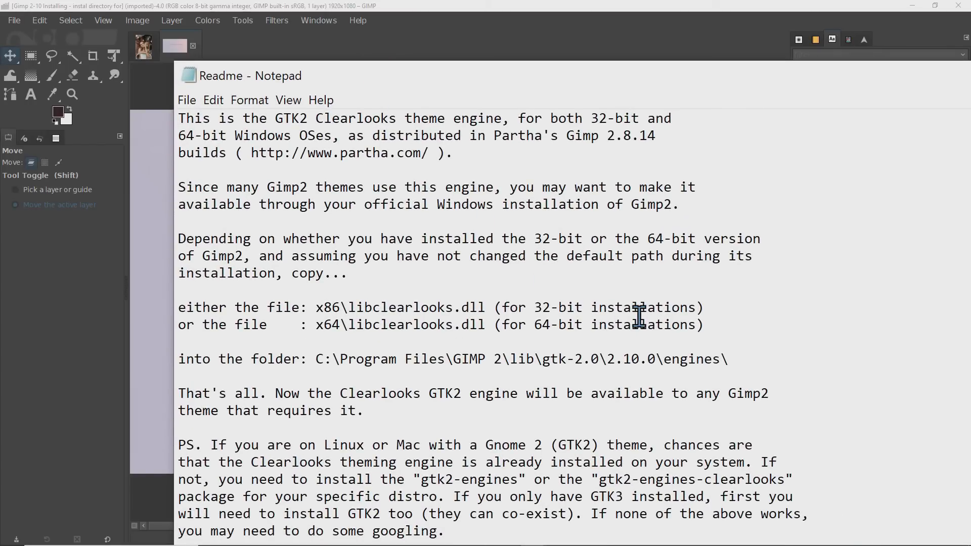
left_click_drag(708, 326, 351, 326)
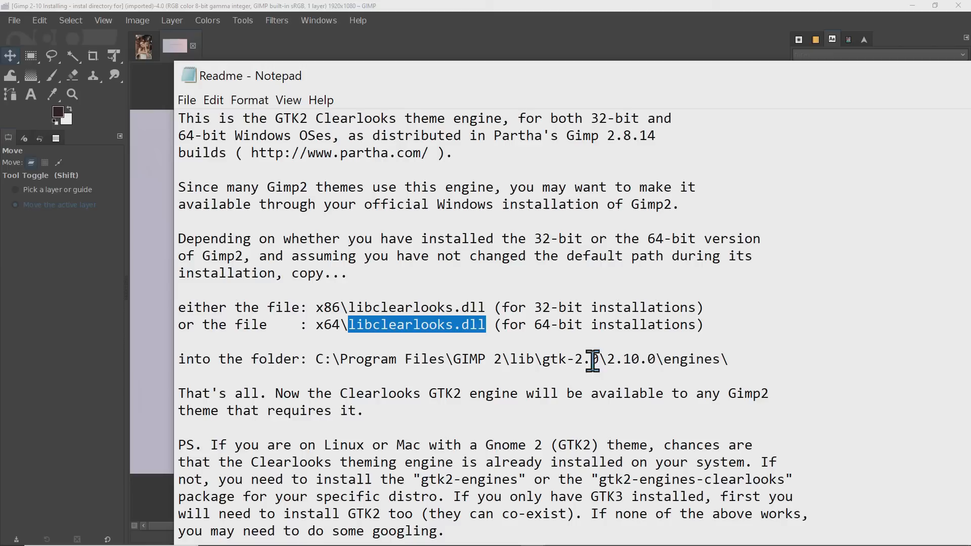
left_click_drag(729, 361, 323, 359)
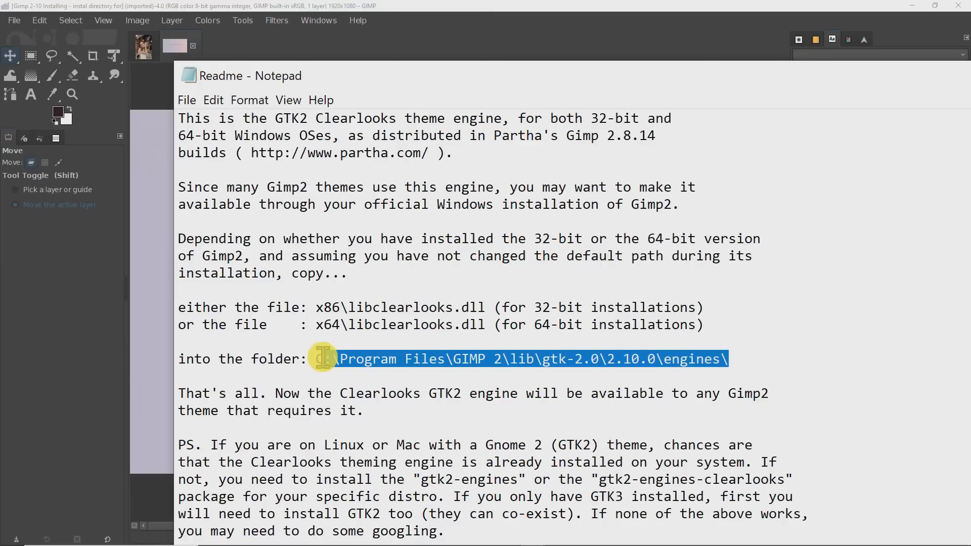
right_click(356, 360)
left_click(373, 392)
Minimize GIMP and use the copied path to go to GIMP's engines folder in File Explorer.
key("alt+Tab")
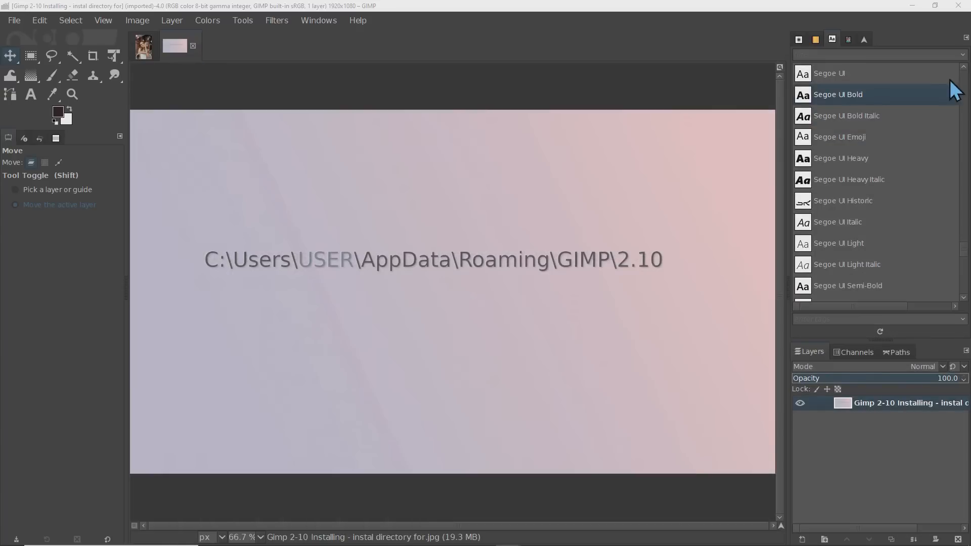
left_click(911, 6)
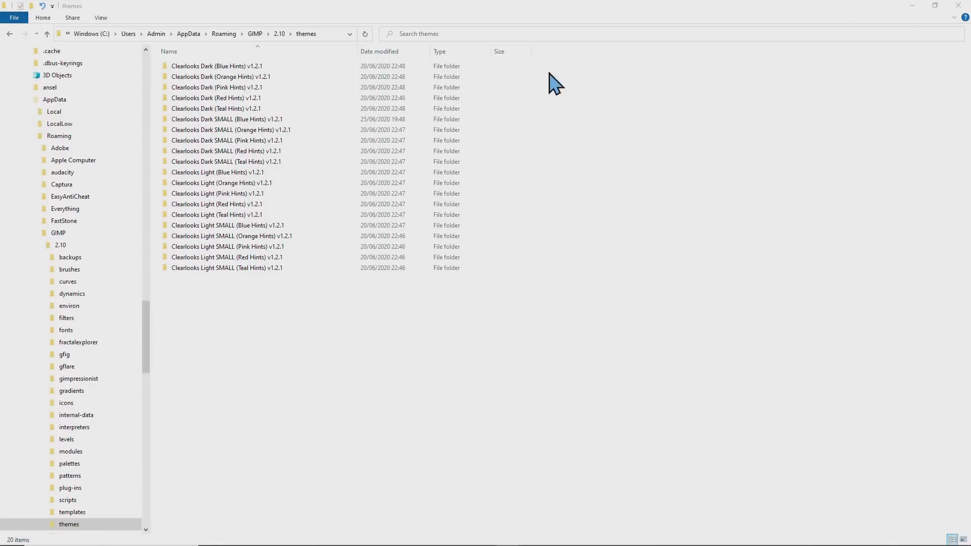
left_click(328, 32)
right_click(308, 31)
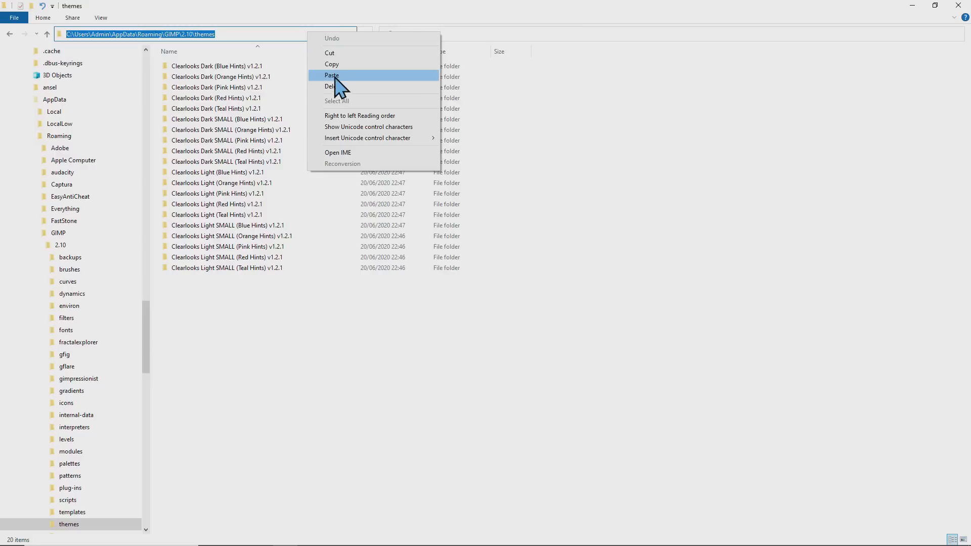
left_click(332, 74)
key("Return")
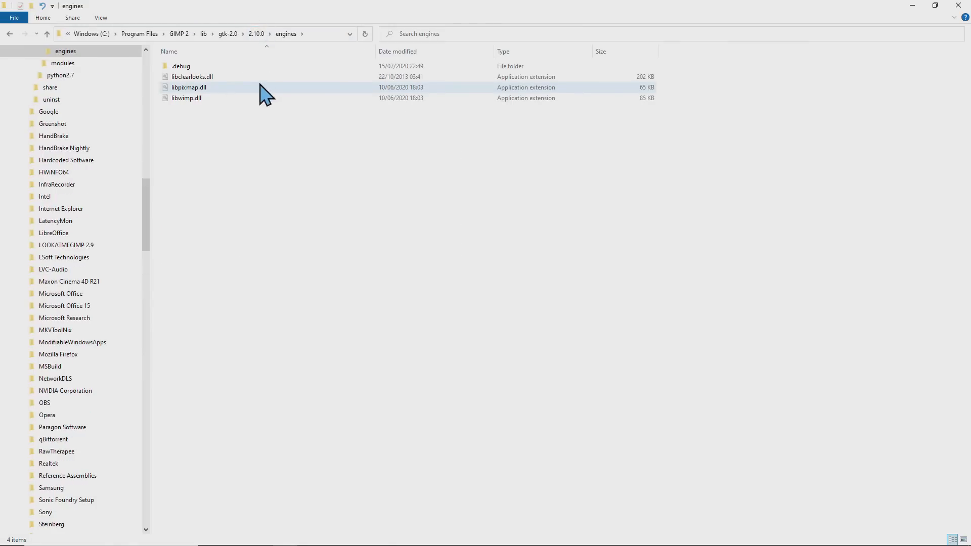
Check the engines folder for libclearlooks.dll and select that file without renaming it.
left_click(218, 79)
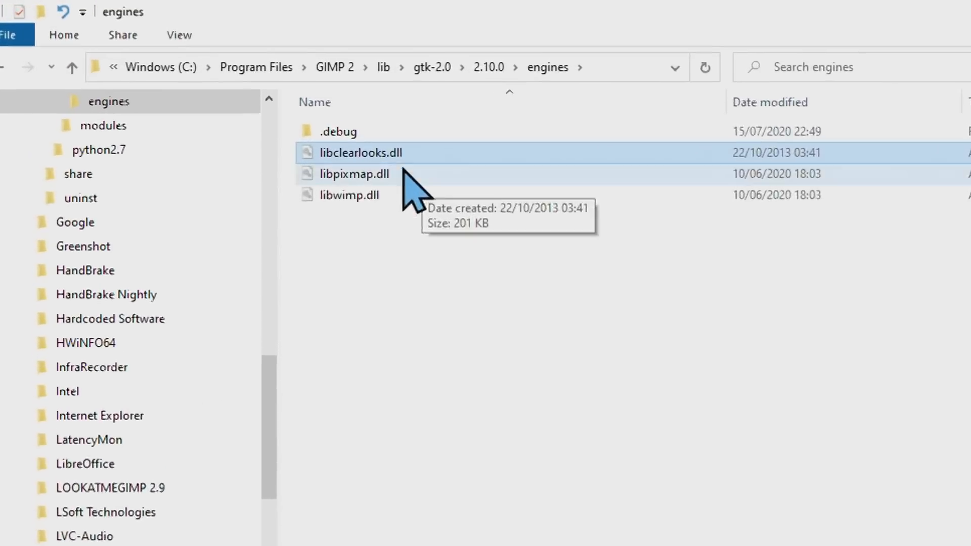
left_click(466, 226)
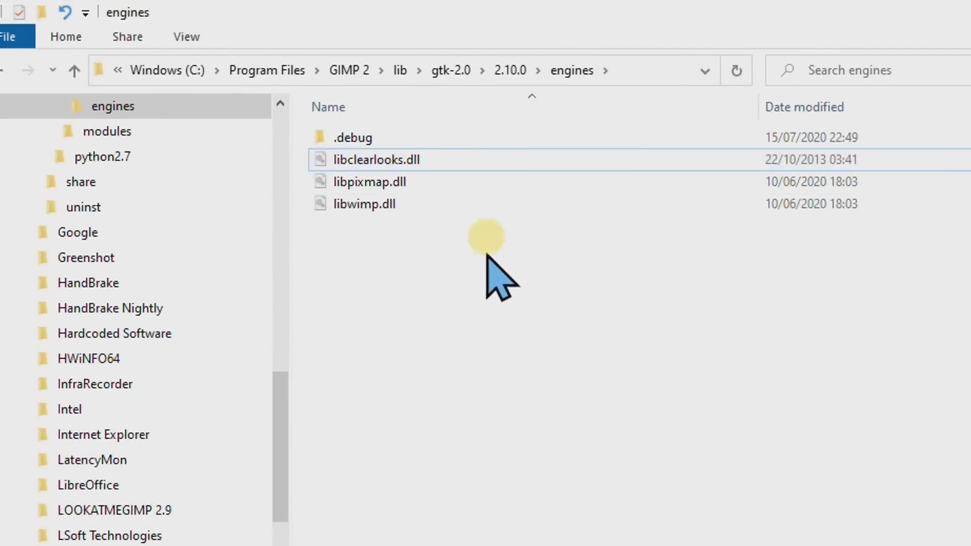
left_click(457, 161)
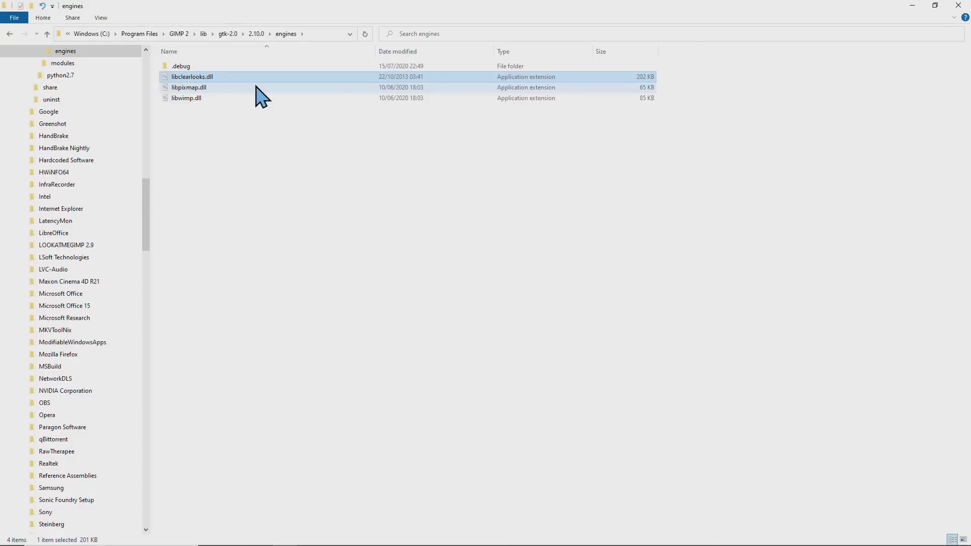
key("F2")
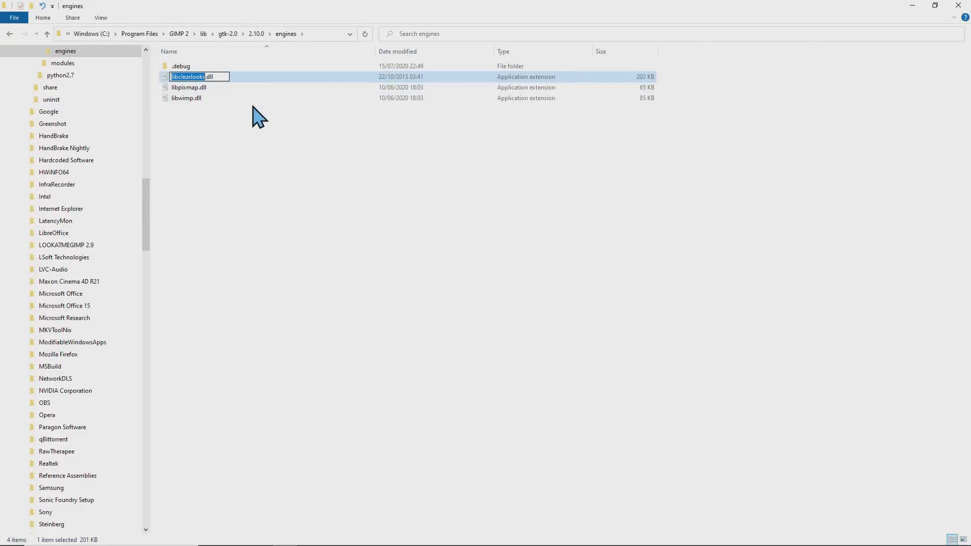
left_click(250, 100)
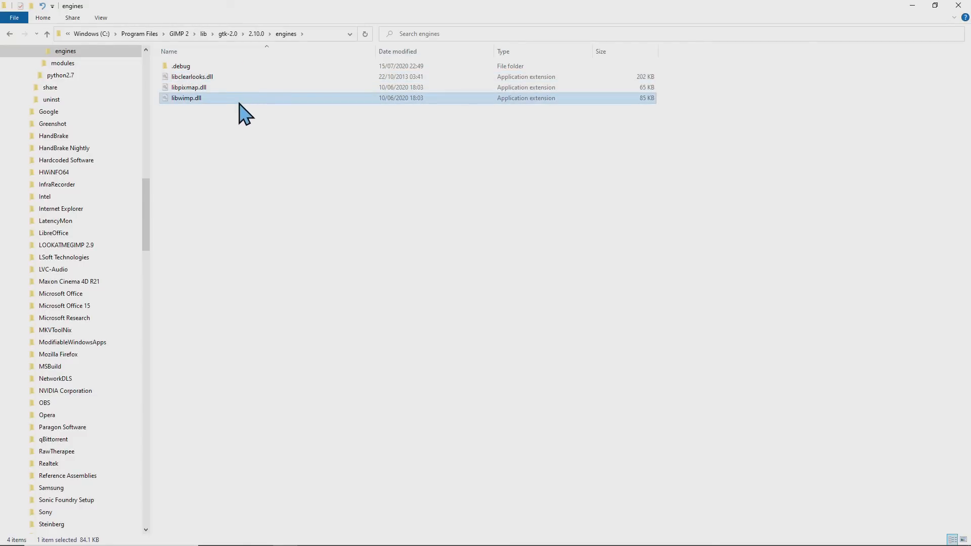
left_click(247, 79)
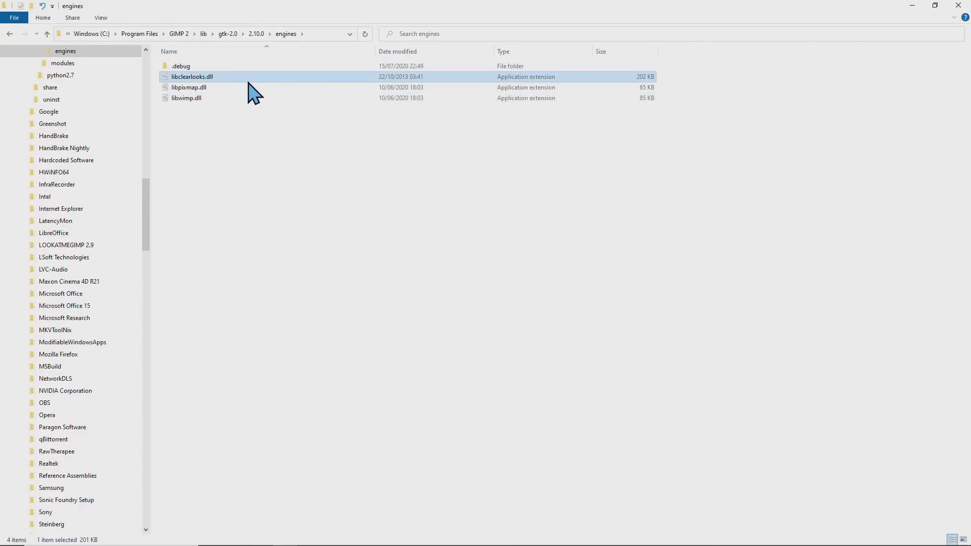